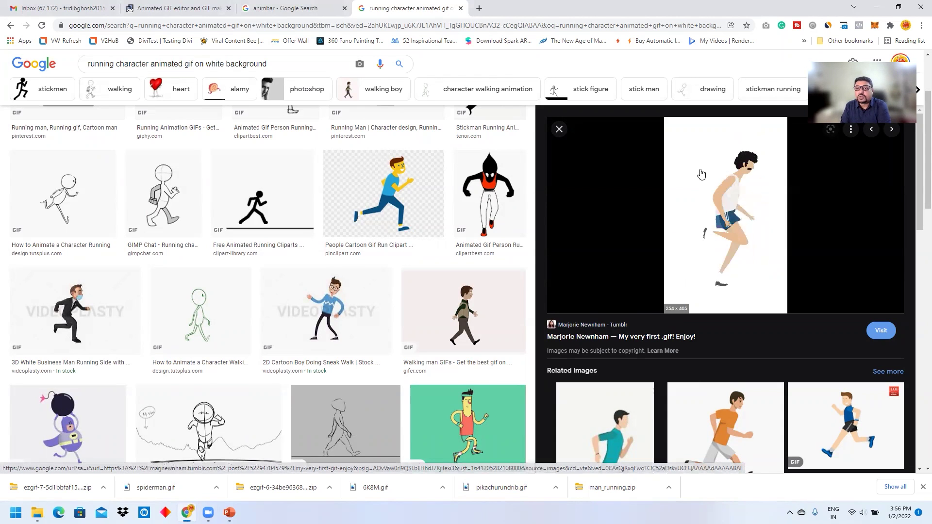
- Save the running man GIF from the image preview into the barrier_grid_animation folder as "man_running)02"
right_click(727, 190)
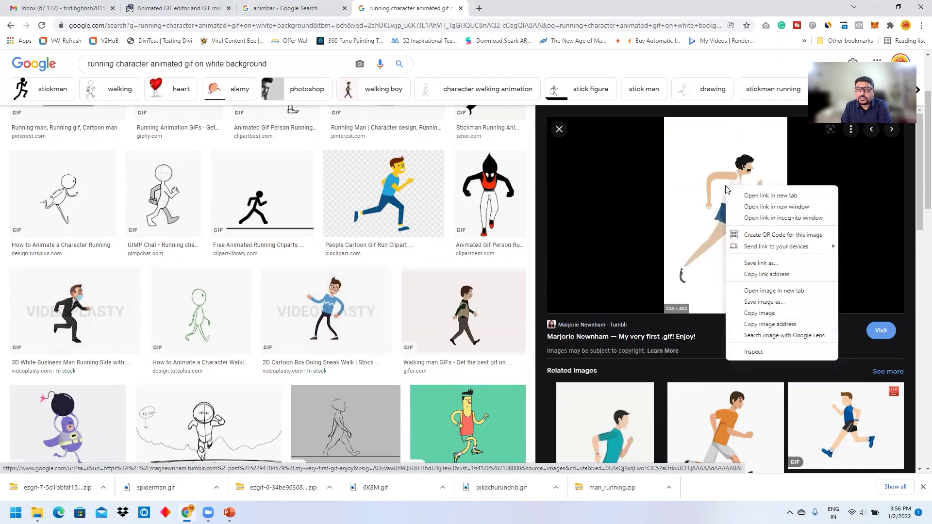
left_click(764, 303)
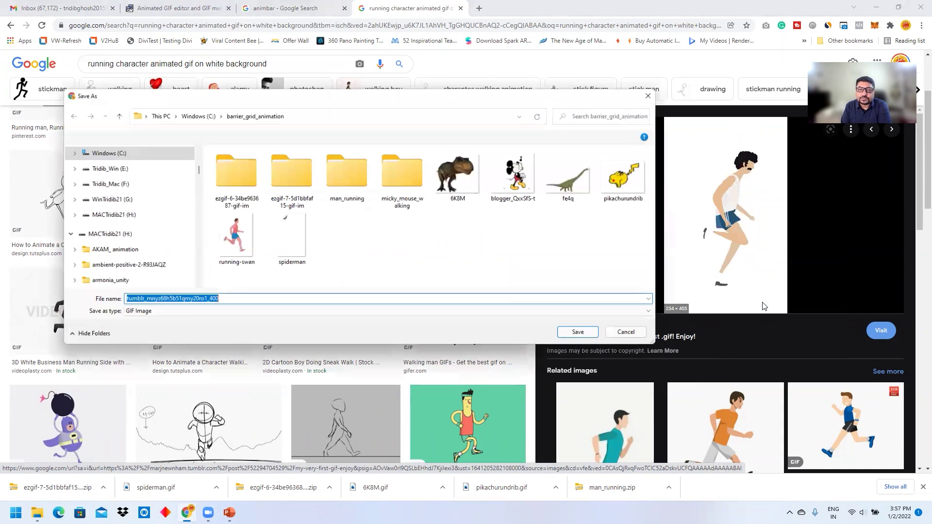
left_click(189, 299)
key("ctrl+a")
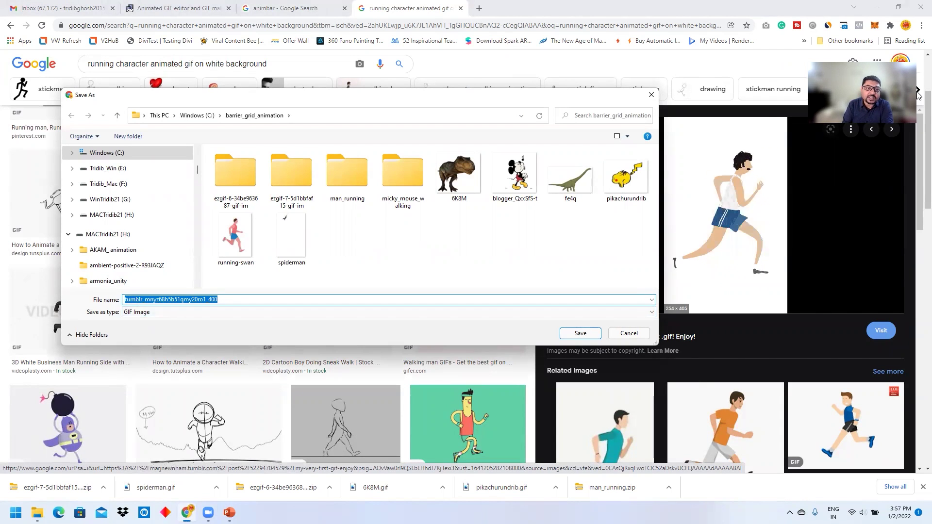
type("man_running")
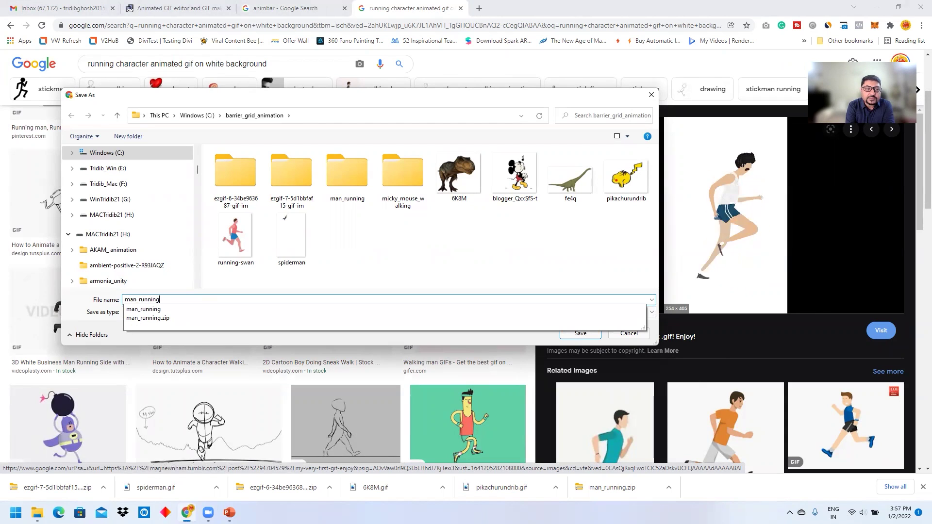
type(")02")
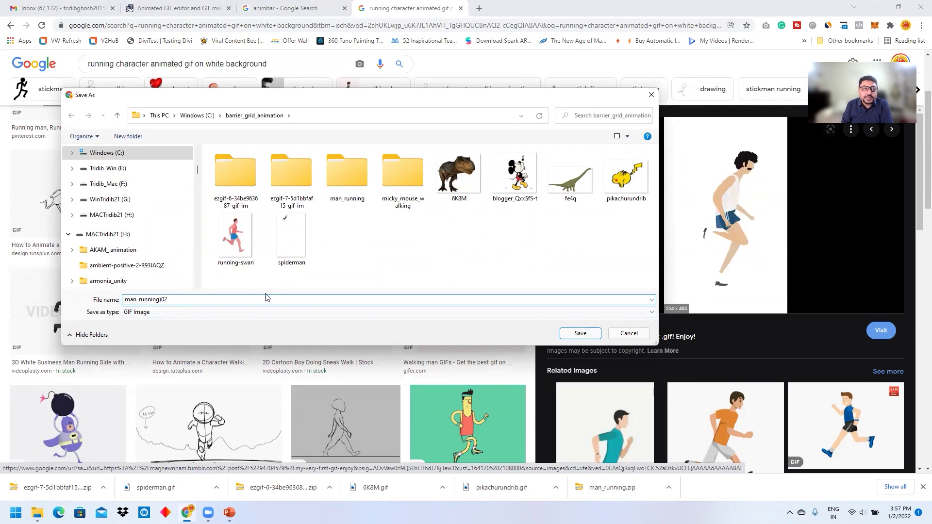
left_click(580, 333)
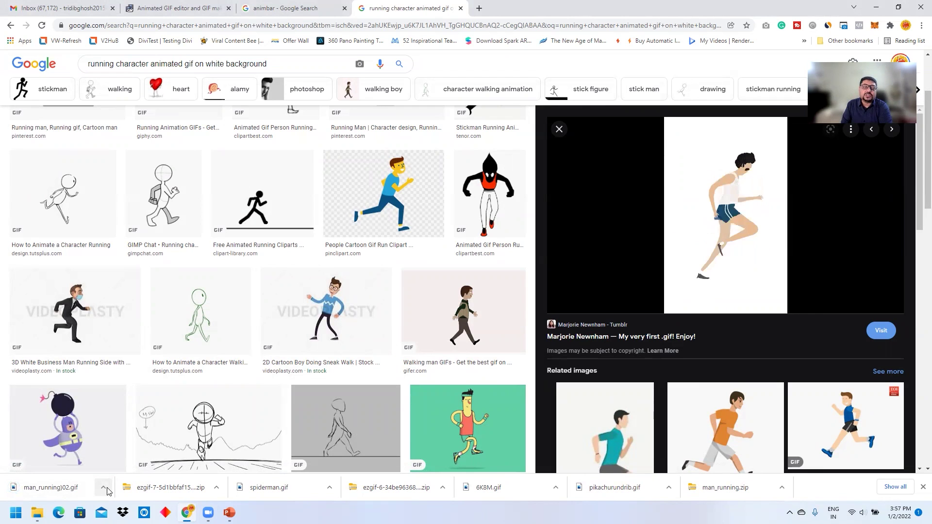
- Upload man_running)02.gif to ezgif's GIF frame extractor (splitter)
left_click(179, 8)
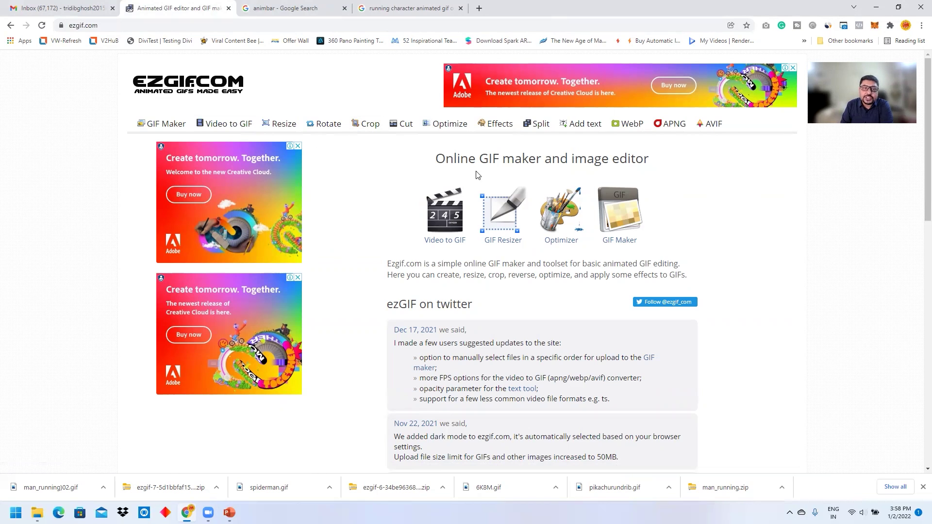
left_click(544, 128)
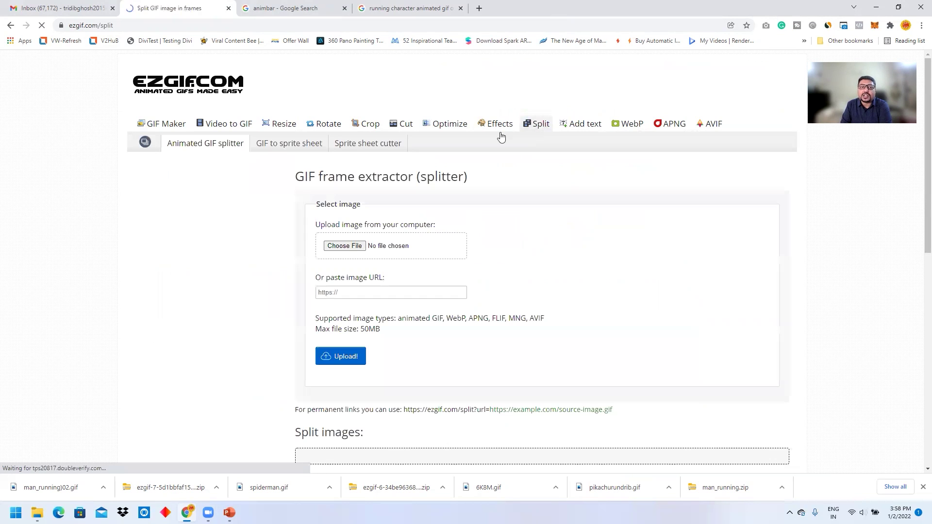
left_click(344, 246)
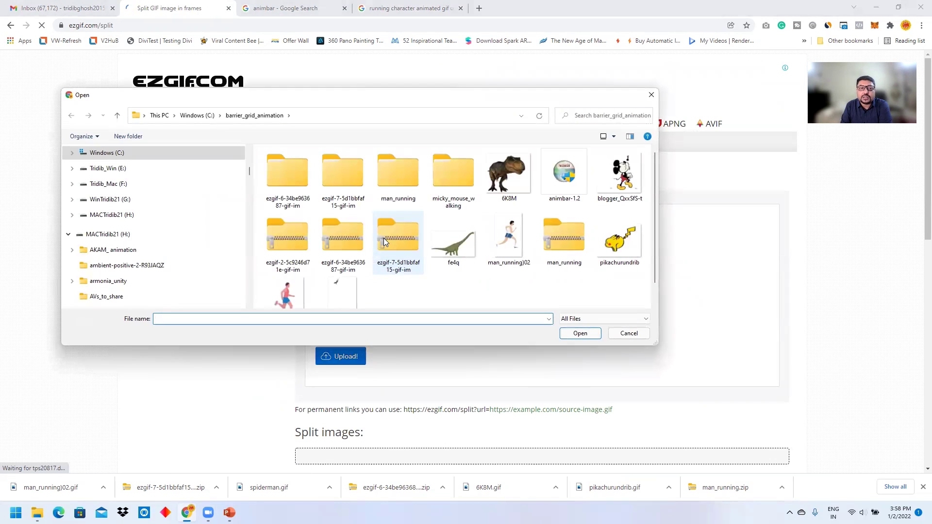
left_click(501, 248)
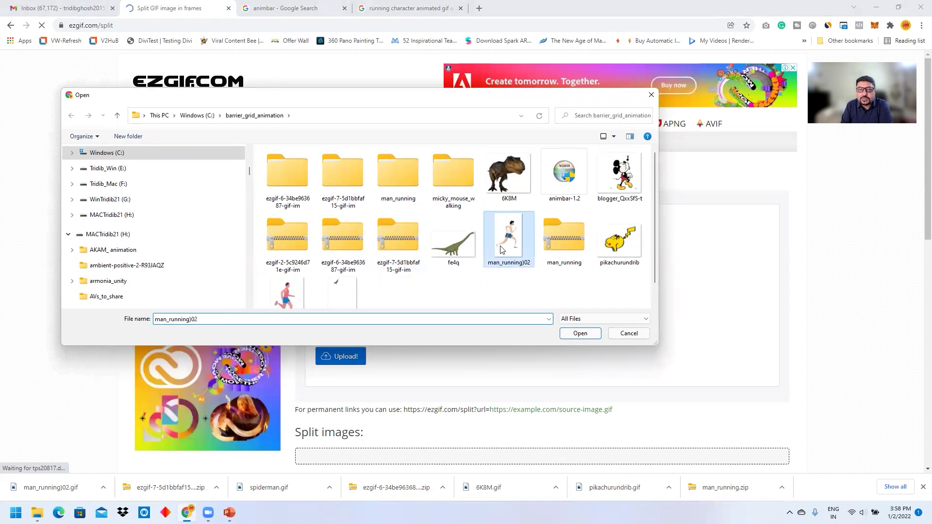
left_click(579, 335)
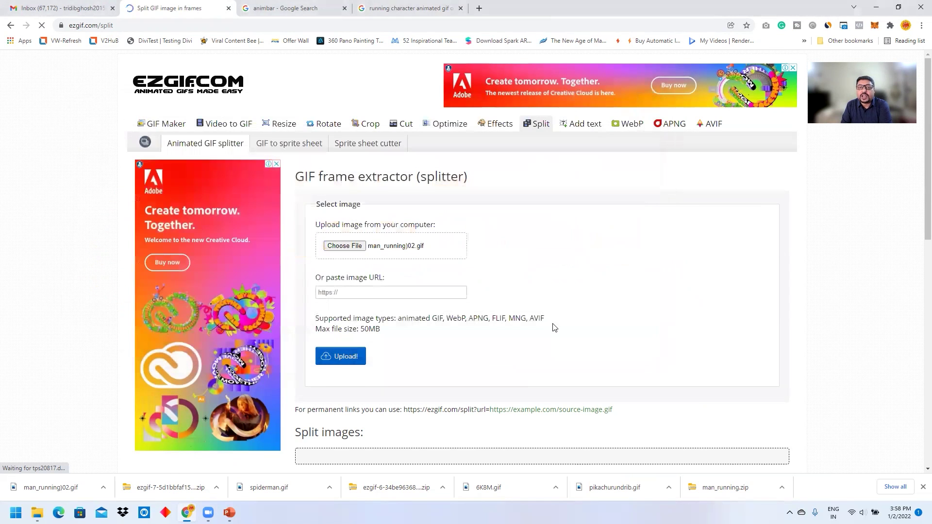
left_click(333, 358)
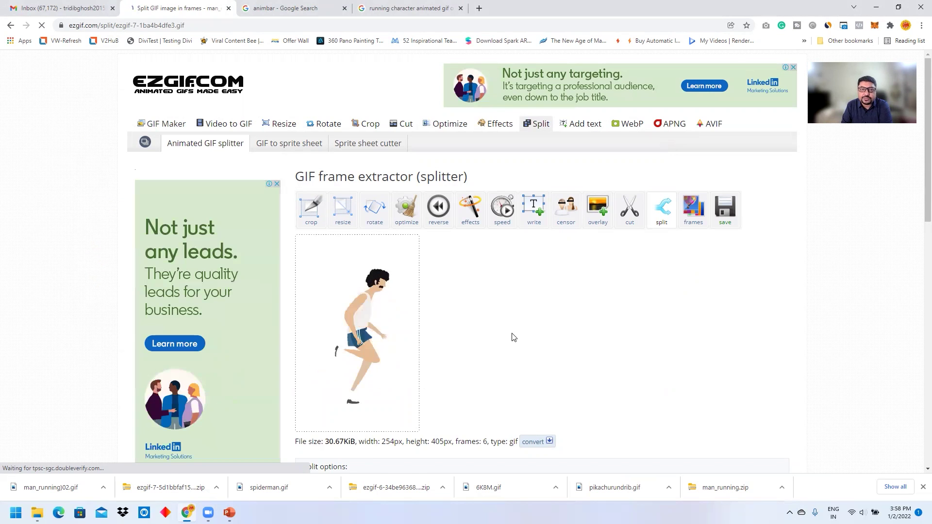
- Split the uploaded GIF into frames, redrawing every frame with details from previous frames, and review the split images
scroll(577, 296, "down", 5)
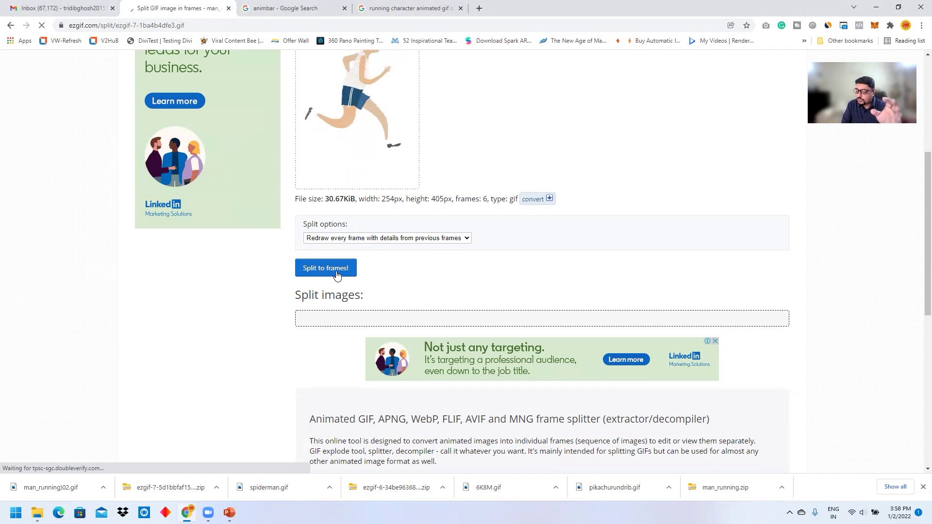
left_click(337, 275)
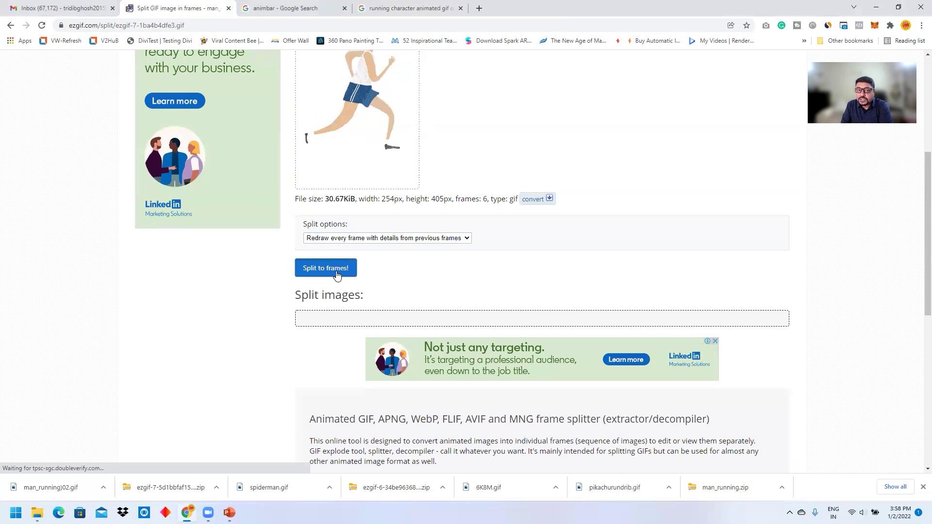
left_click(337, 274)
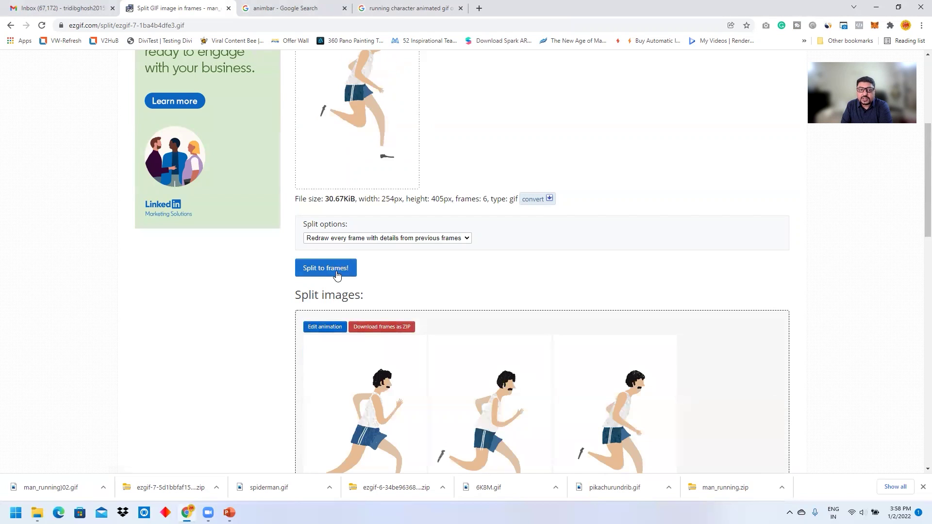
scroll(141, 262, "down", 4)
scroll(328, 272, "down", 4)
scroll(537, 285, "up", 5)
scroll(358, 258, "down", 3)
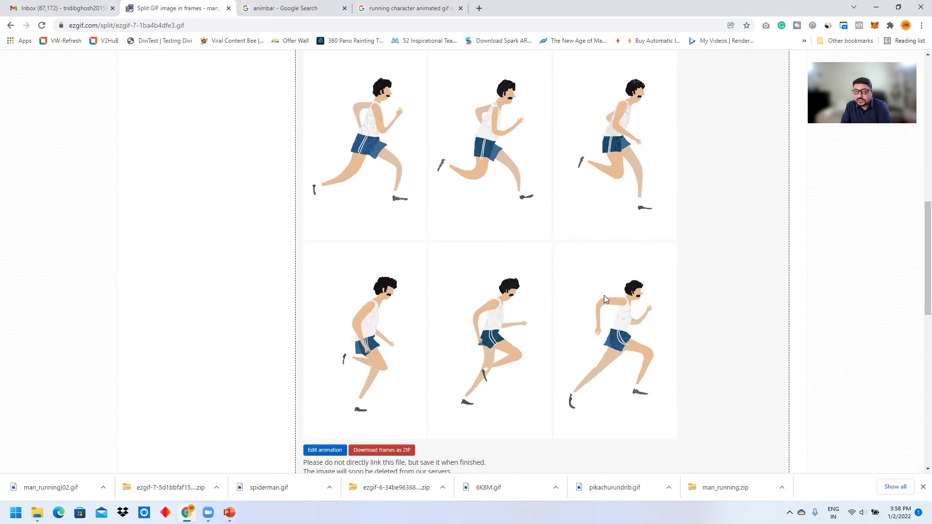
- Download the split frames as a ZIP named "Running_man002" into the barrier_grid_animation folder
scroll(554, 282, "down", 4)
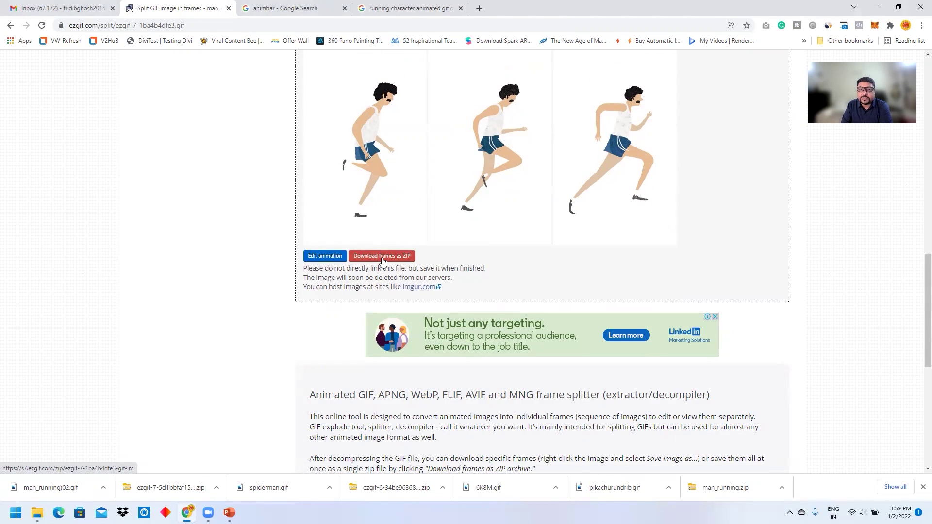
left_click(383, 257)
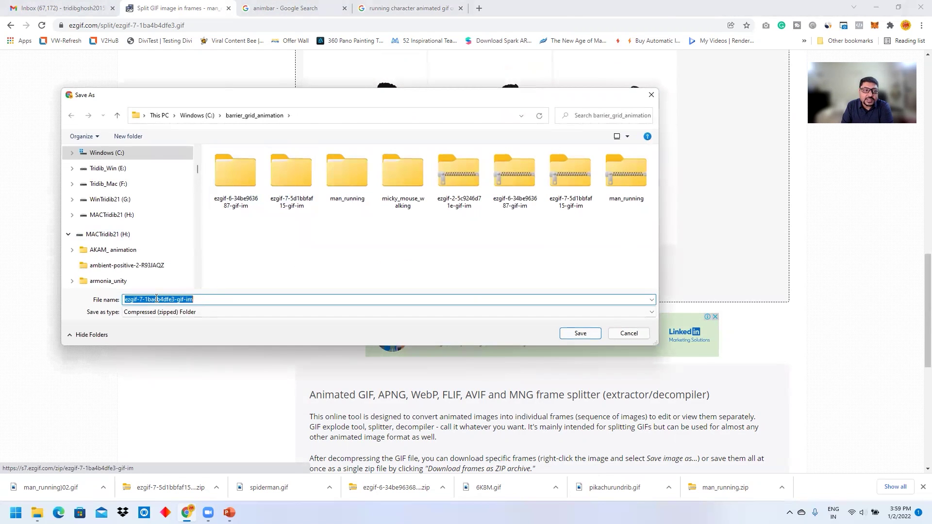
left_click(212, 299)
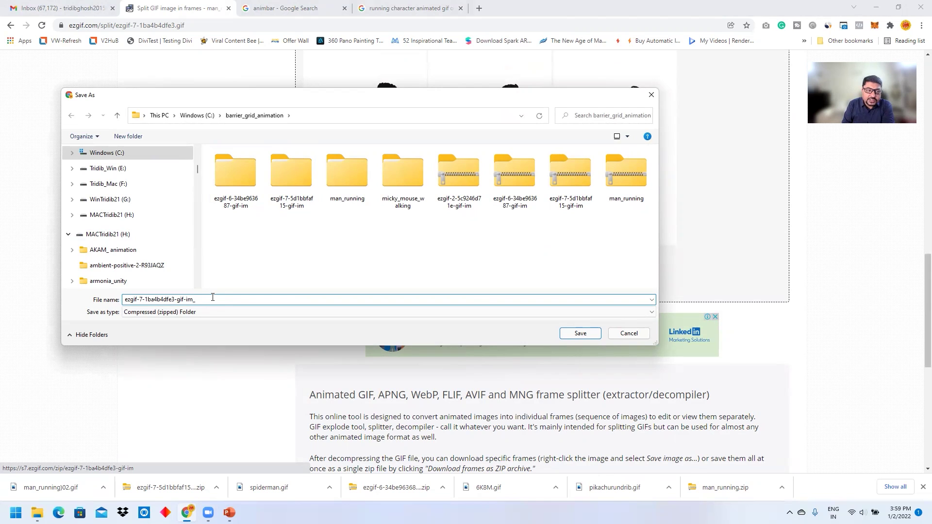
left_click_drag(199, 299, 119, 295)
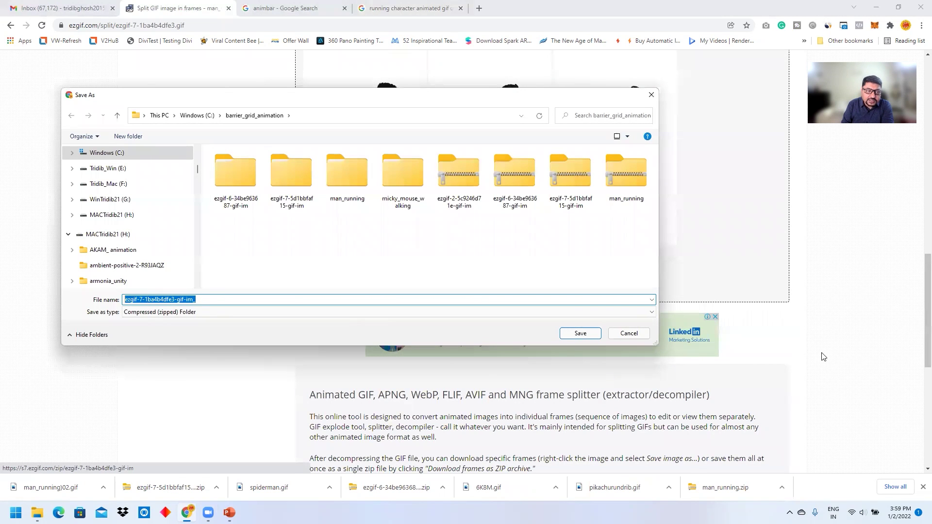
type("R")
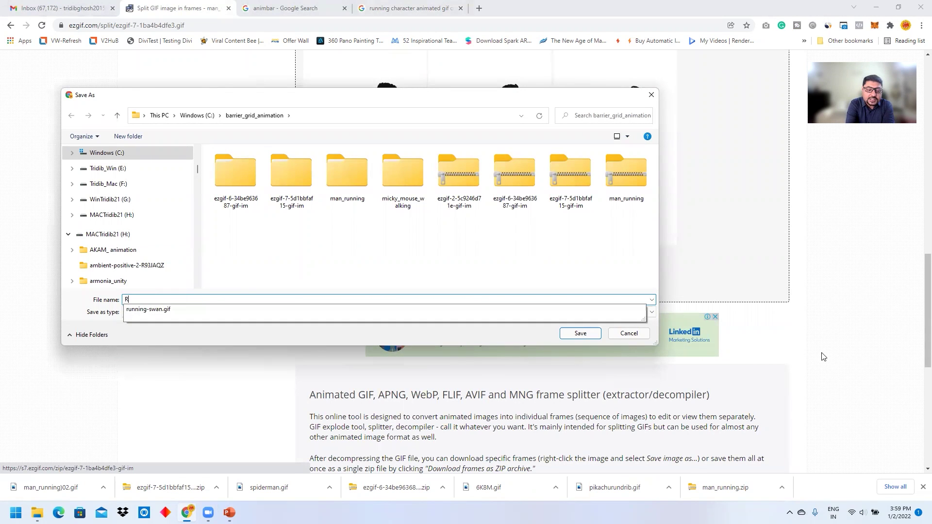
type("unning_man002")
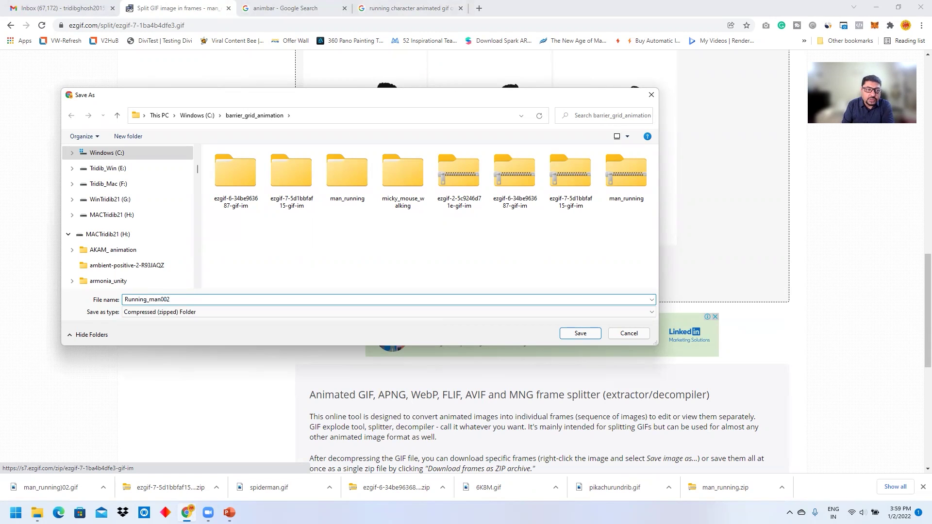
left_click(581, 333)
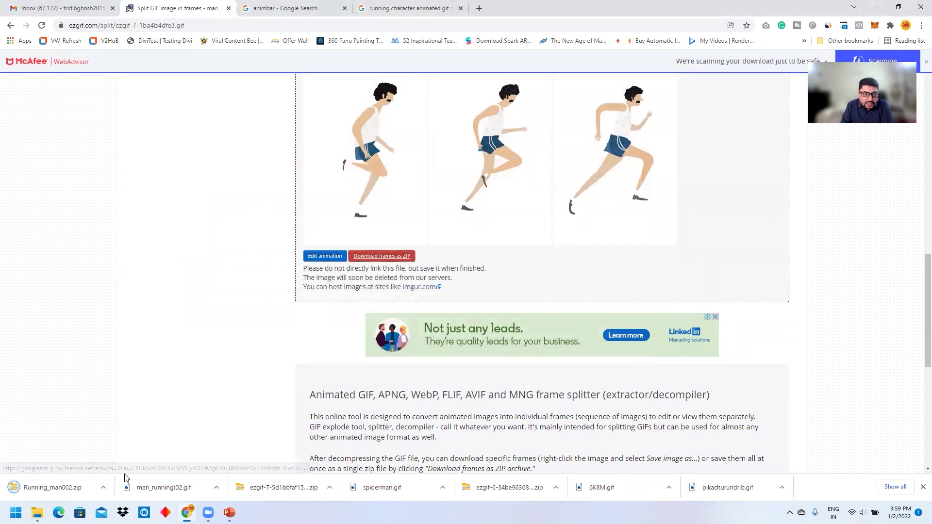
- Show the downloaded Running_man002 archive in its folder and extract it to C:\barrier_grid_animation\Running_man002
left_click(103, 487)
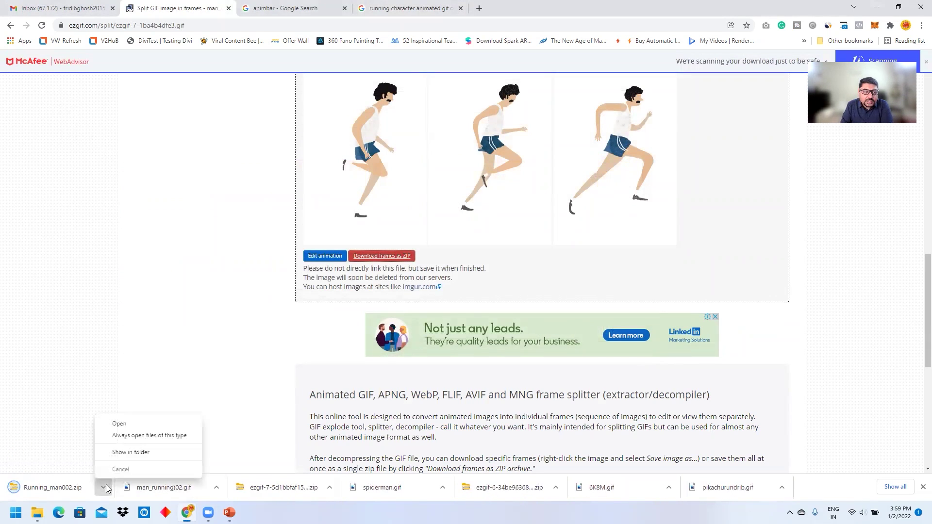
left_click(131, 452)
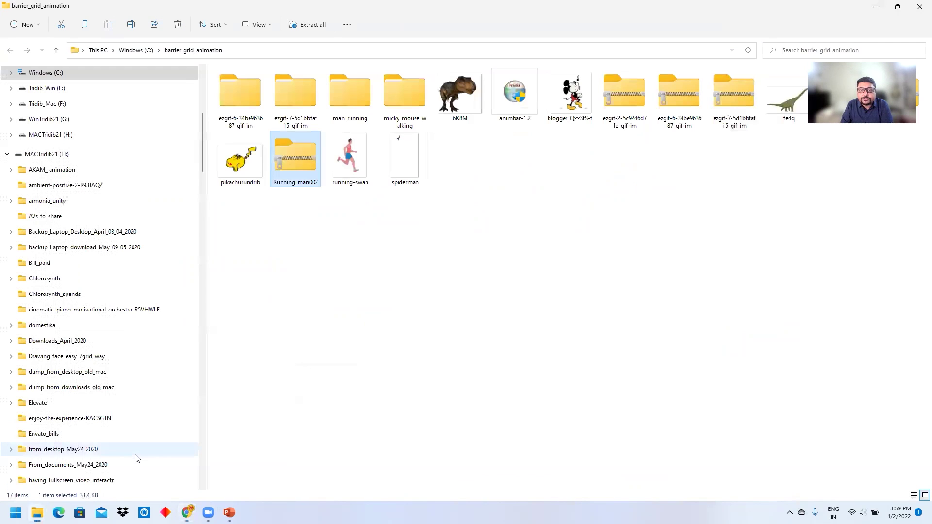
right_click(297, 154)
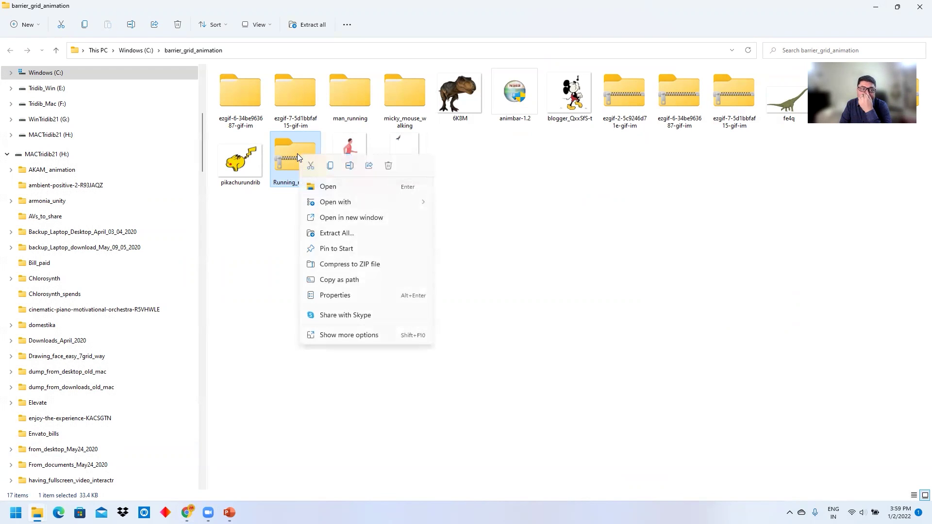
left_click(334, 235)
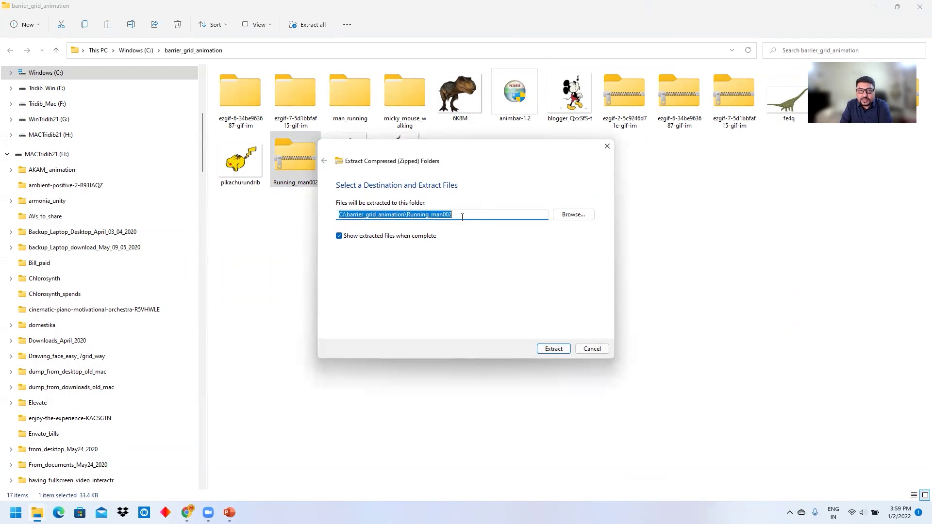
left_click(557, 350)
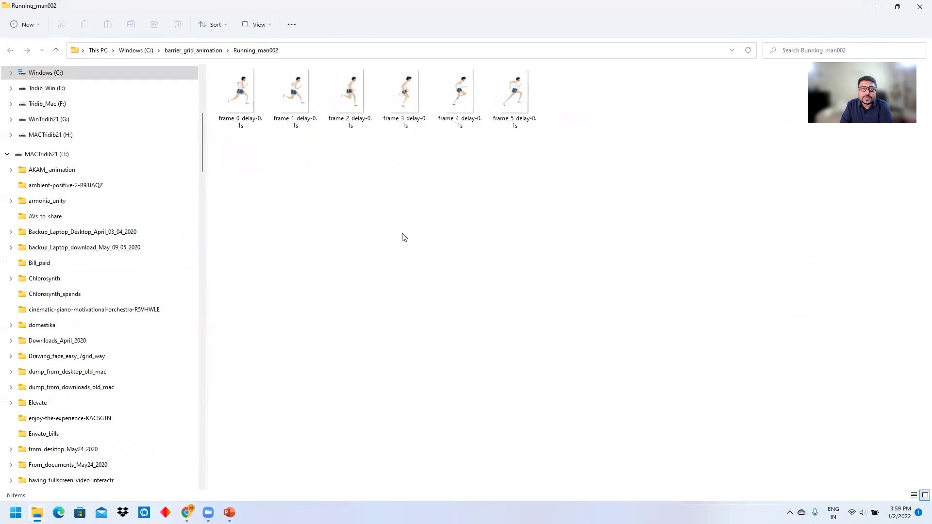
left_click_drag(603, 164, 230, 70)
left_click(553, 243)
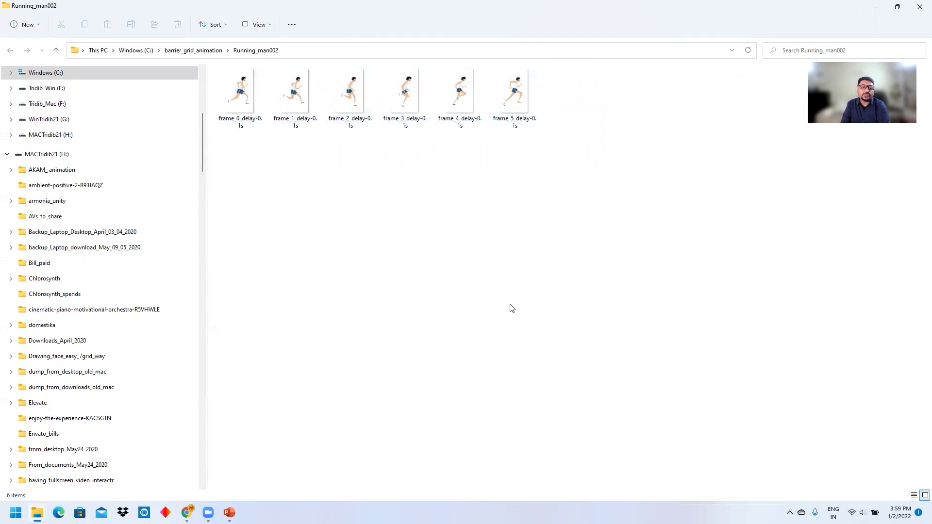
- Switch back to Chrome, open the animbar.mnim.org site from the animbar search results, and examine its download and user guide sections
mouse_move(187, 512)
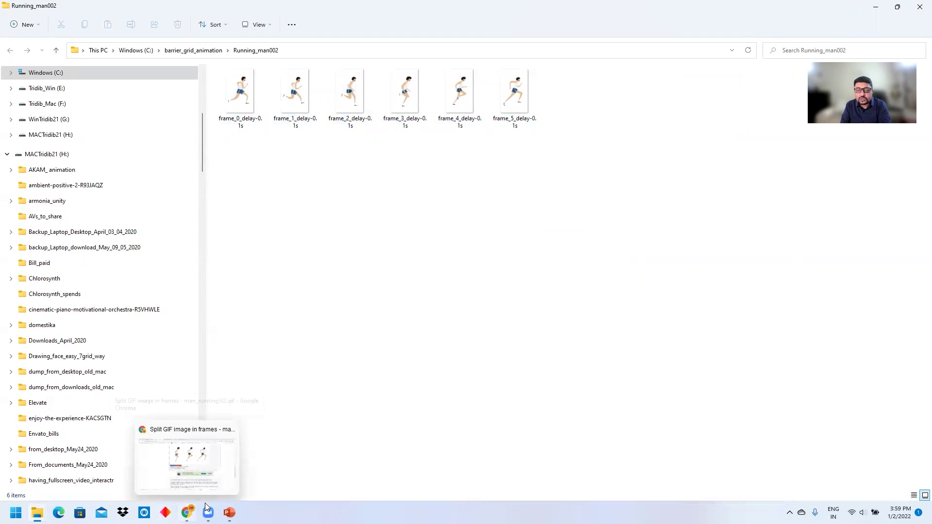
left_click(187, 461)
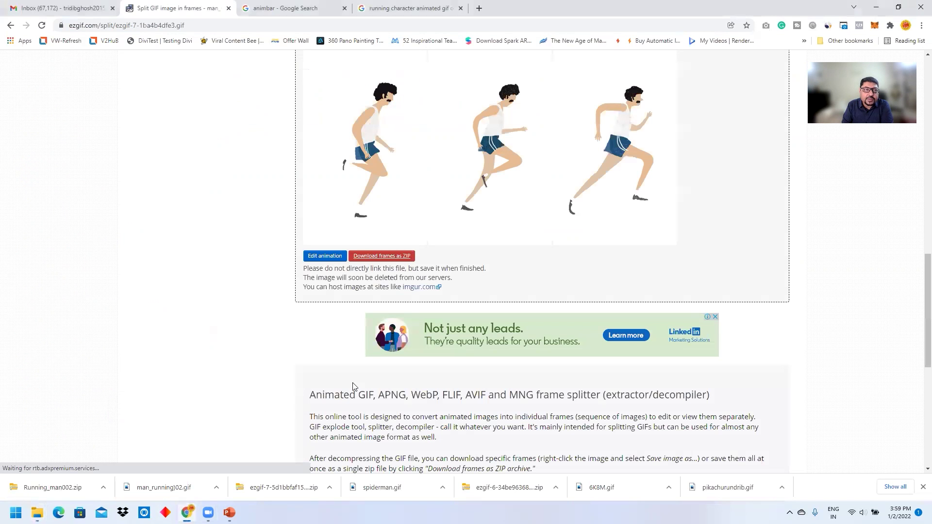
left_click(238, 6)
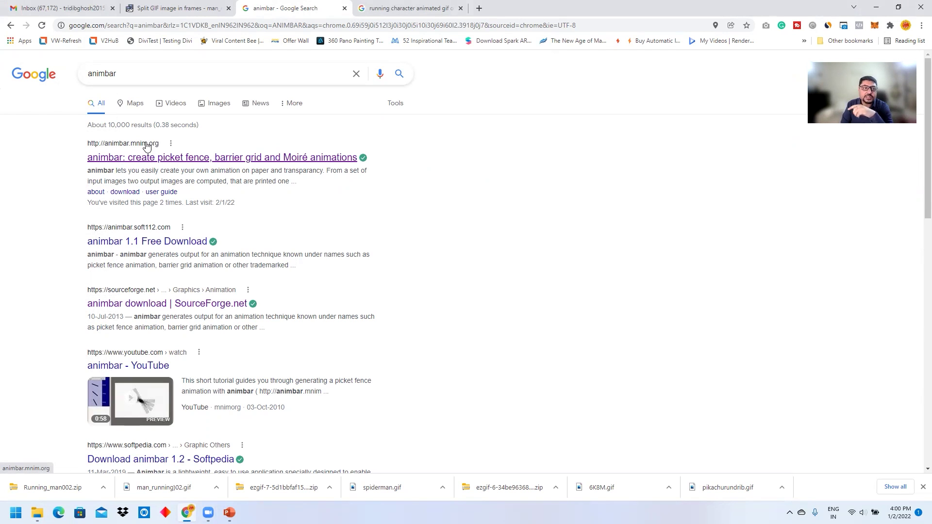
left_click(150, 159)
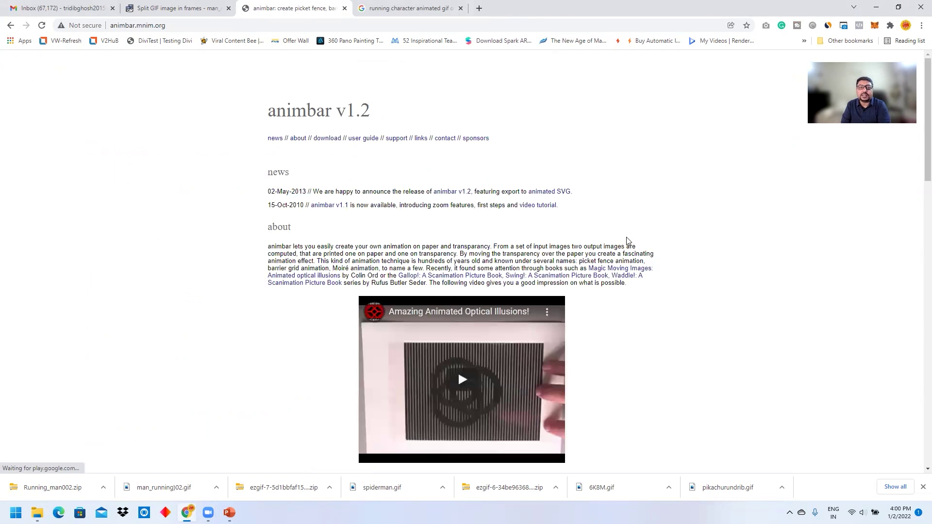
scroll(662, 248, "down", 9)
scroll(440, 171, "up", 3)
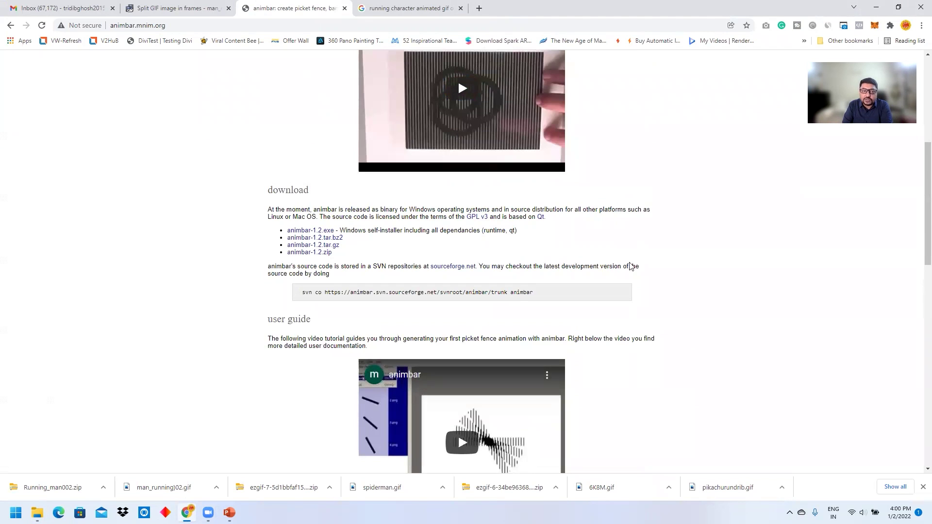
scroll(660, 267, "down", 2)
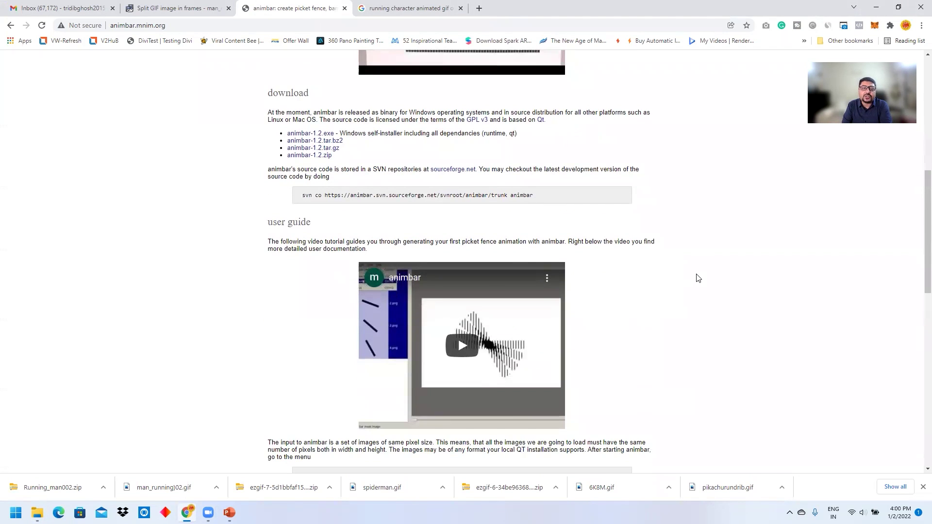
- Skim the rest of the animbar user guide and launch the installed animbar program
scroll(698, 279, "down", 8)
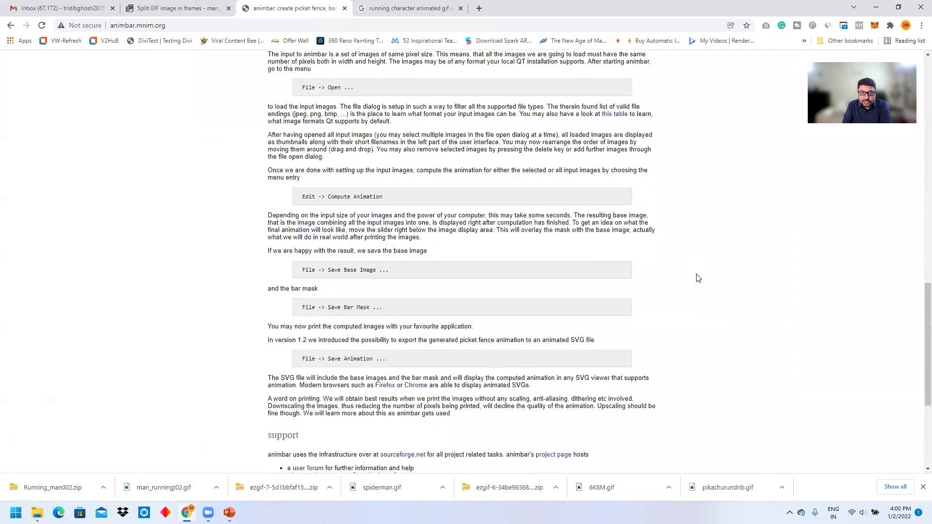
scroll(698, 278, "up", 11)
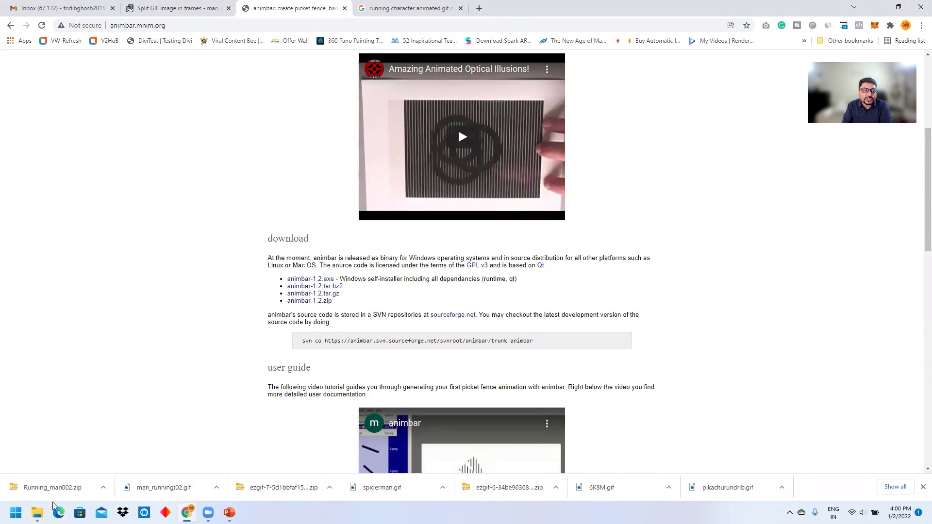
left_click(16, 512)
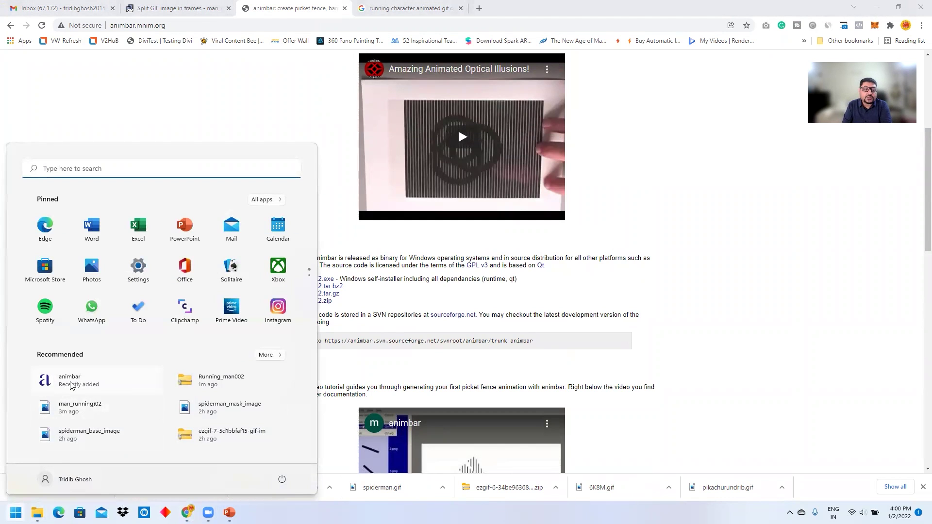
left_click(71, 381)
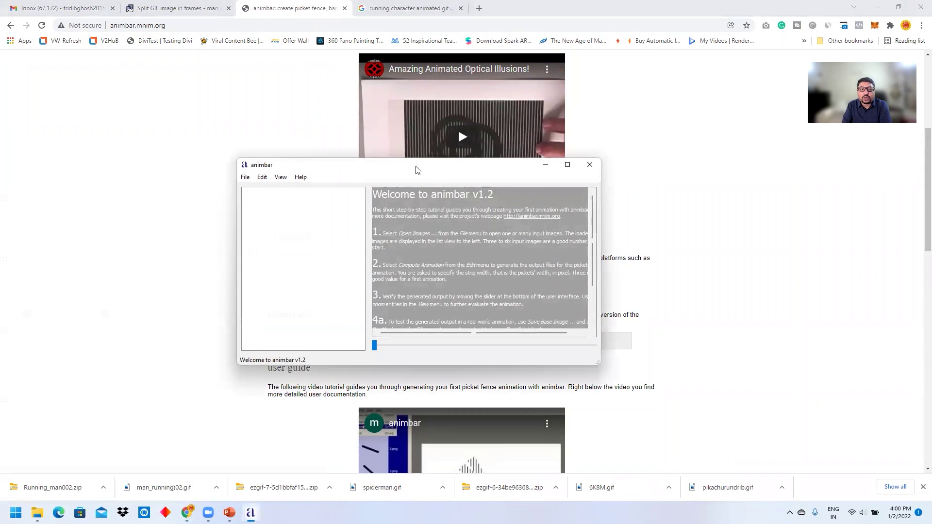
left_click_drag(416, 168, 495, 185)
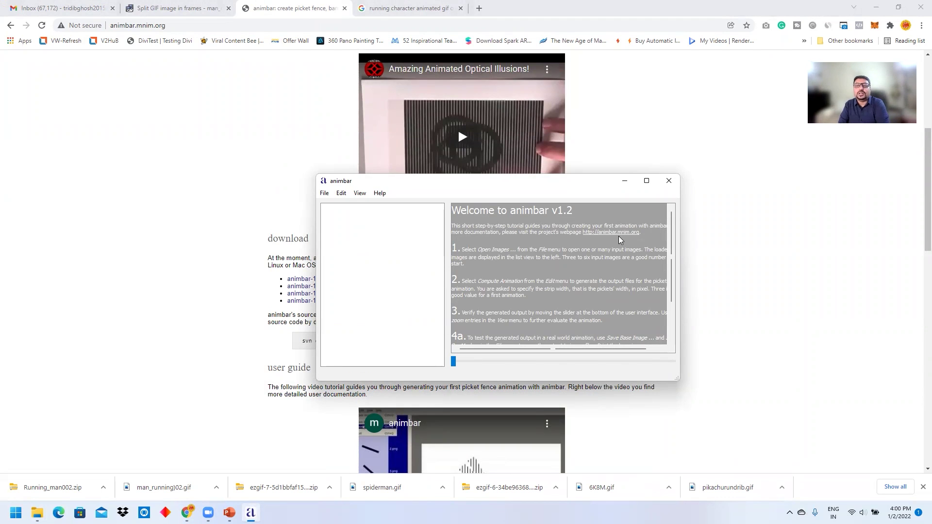
- Load all six frame images, frame_0_delay-0.1s through frame_5_delay-0.1s, from C:\barrier_grid_animation\Running_man002 into animbar
left_click(325, 194)
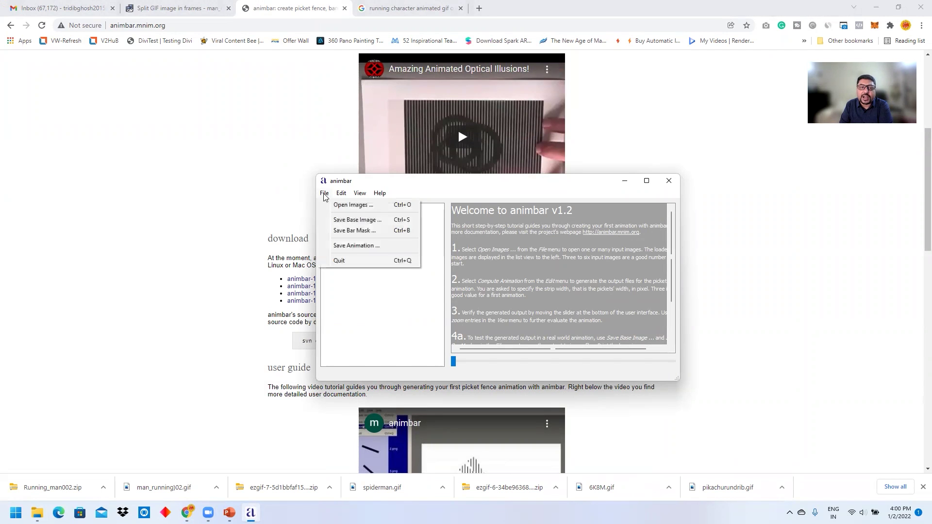
left_click(342, 209)
left_click(399, 336)
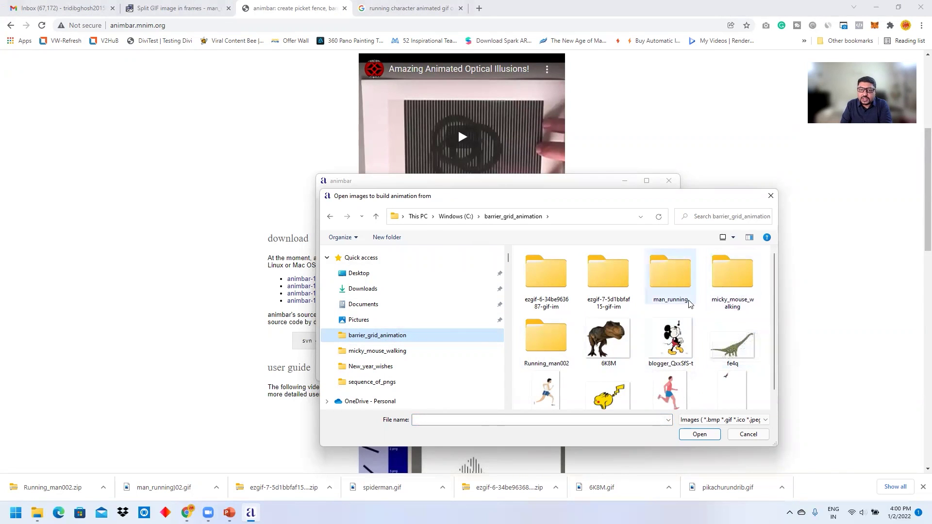
double_click(544, 337)
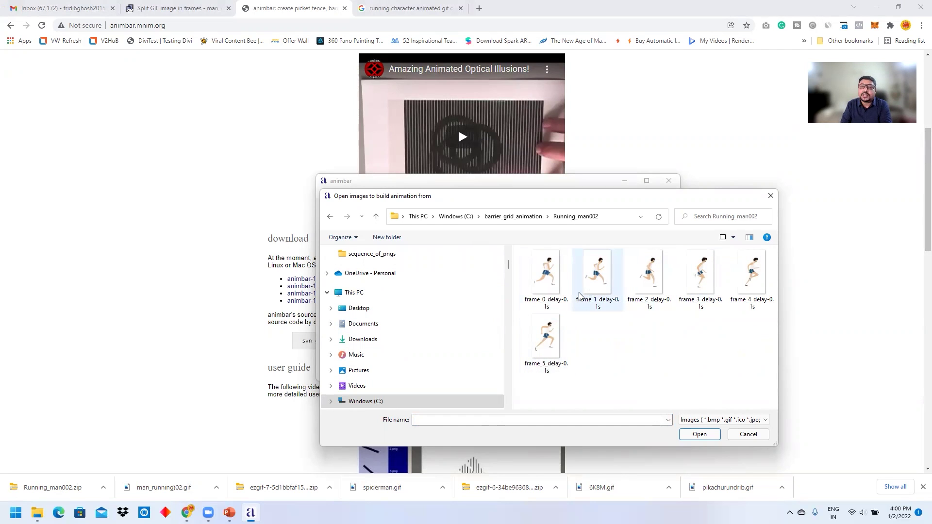
left_click(544, 282)
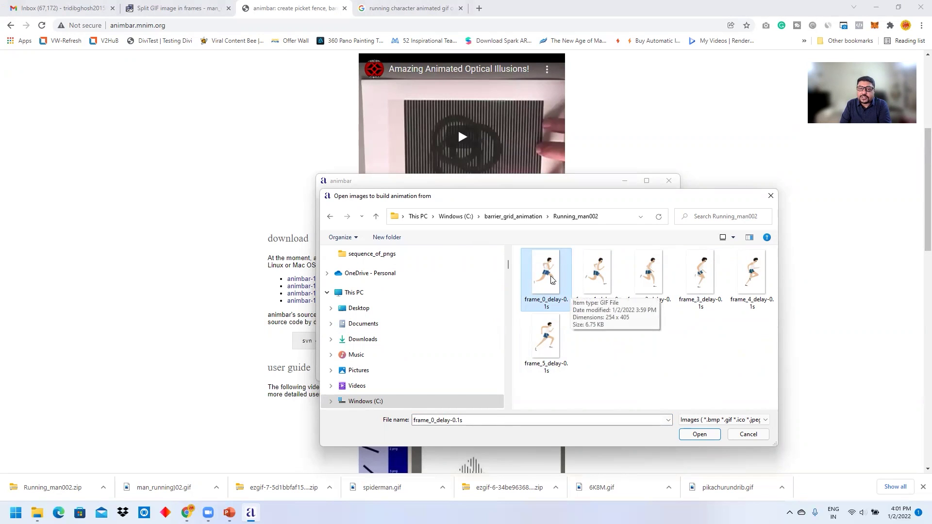
left_click(550, 346, "shift")
left_click(702, 434)
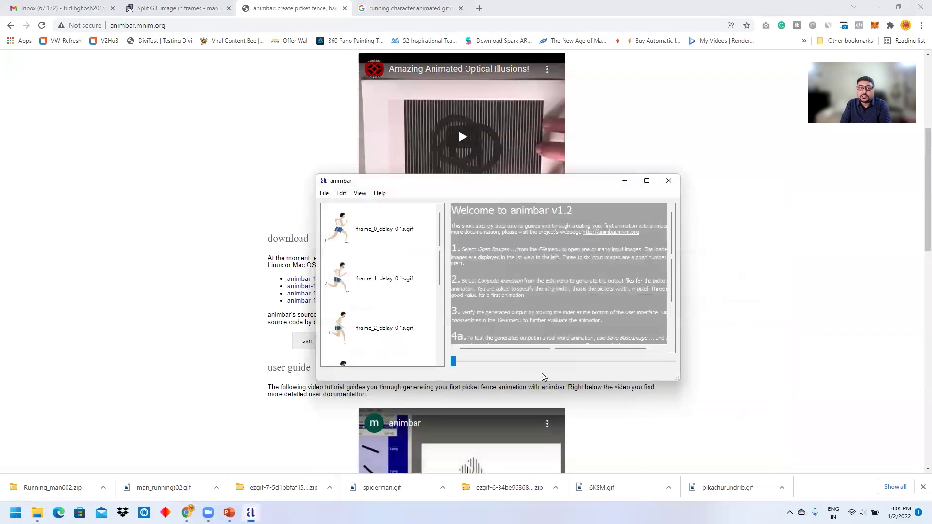
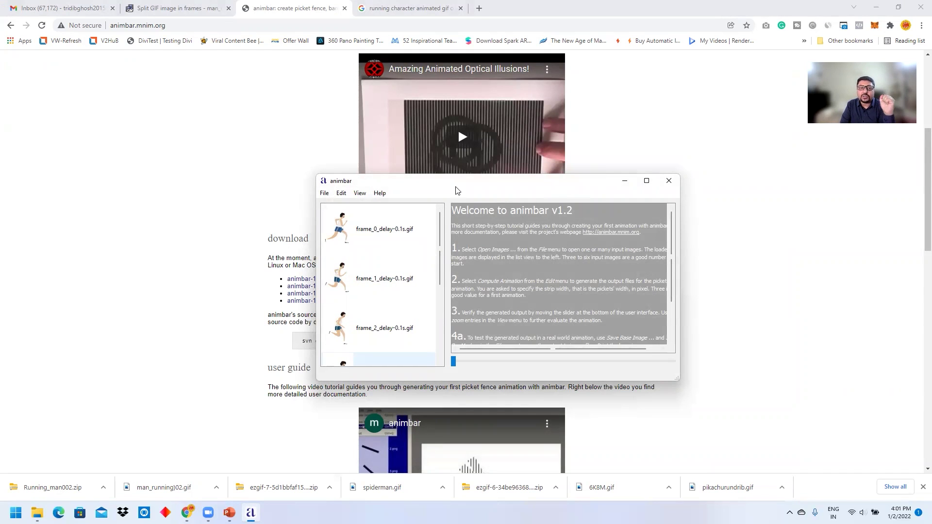
- Compute the bar animation from the loaded frames with a strip width of 1 pixel
left_click(342, 194)
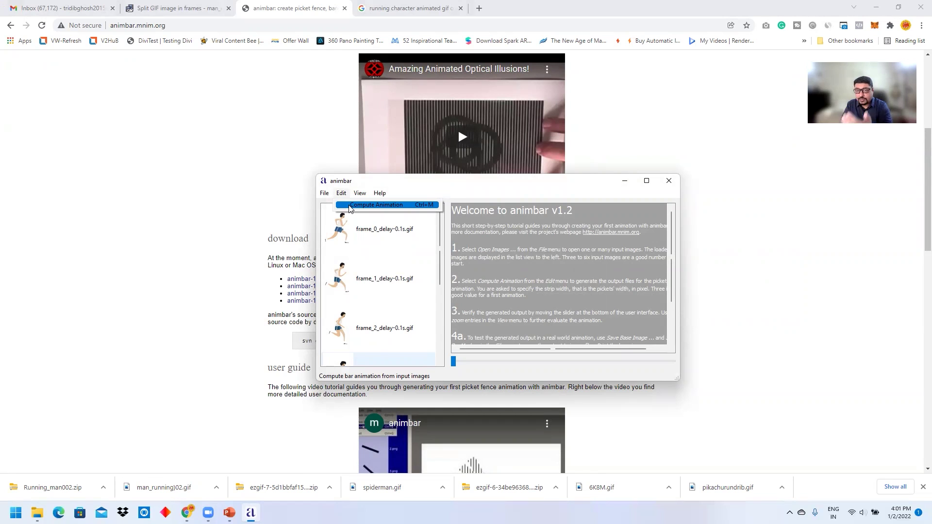
left_click(349, 206)
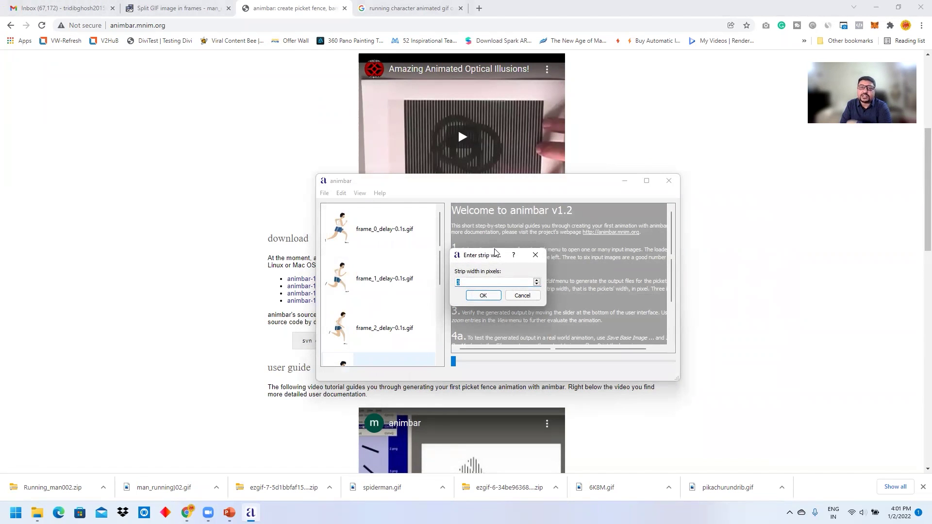
left_click_drag(493, 257, 533, 247)
left_click(504, 272)
double_click(521, 271)
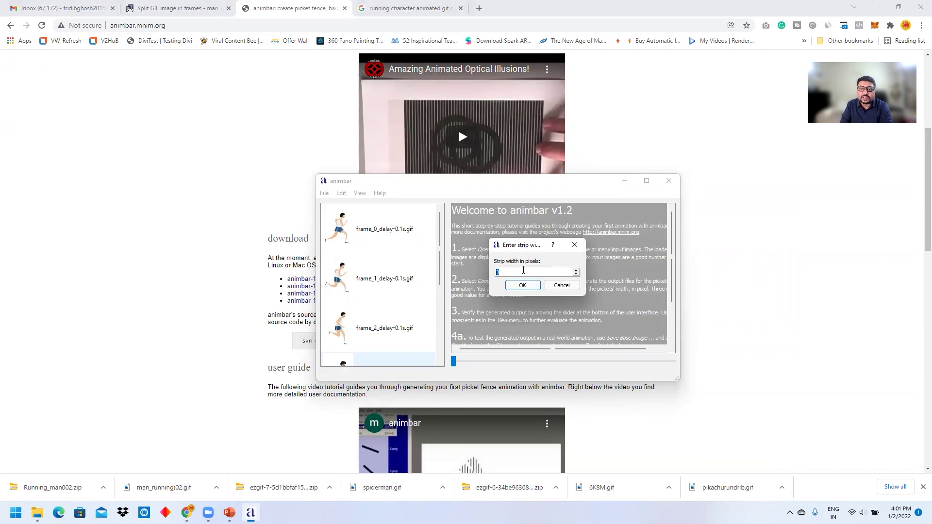
type("1")
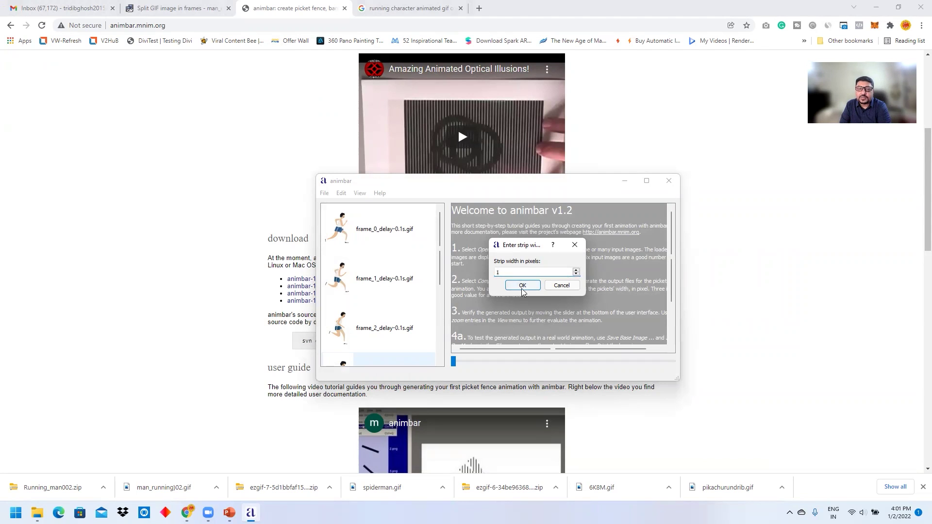
left_click(523, 287)
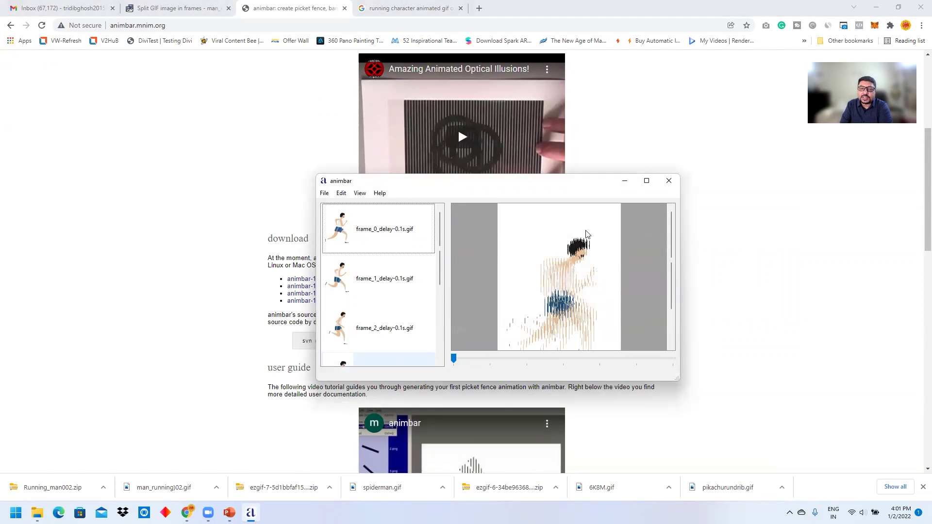
left_click(611, 306)
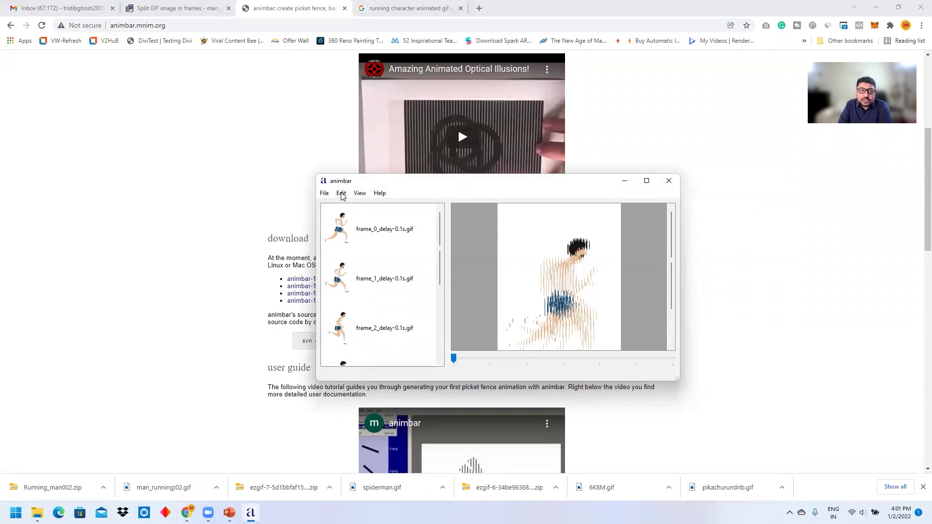
- Save the animation's base image as "running_man_base_image" in the Running_man002 folder
left_click(324, 193)
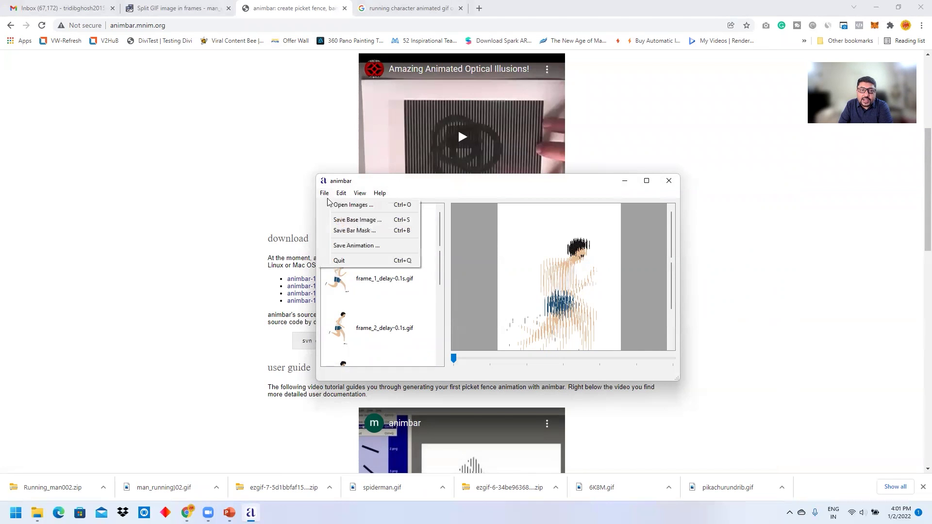
left_click(345, 222)
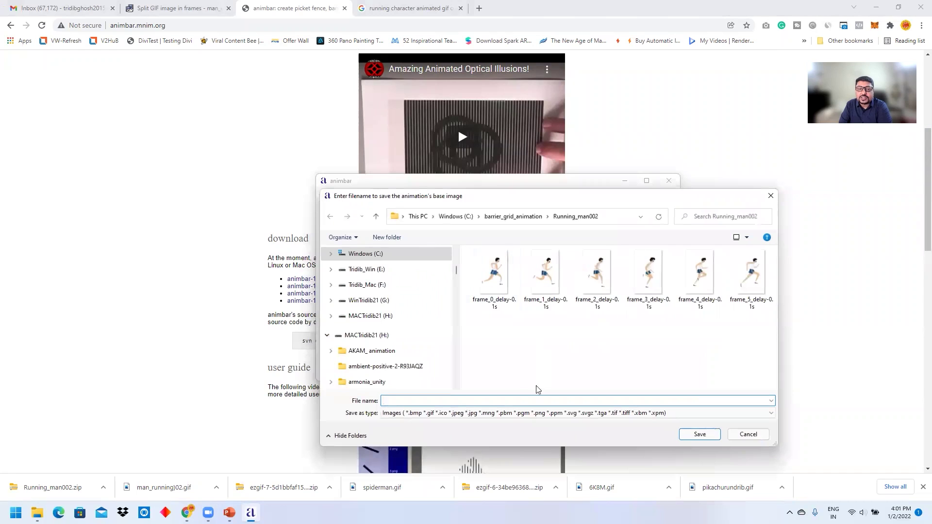
type("running_man_base_image")
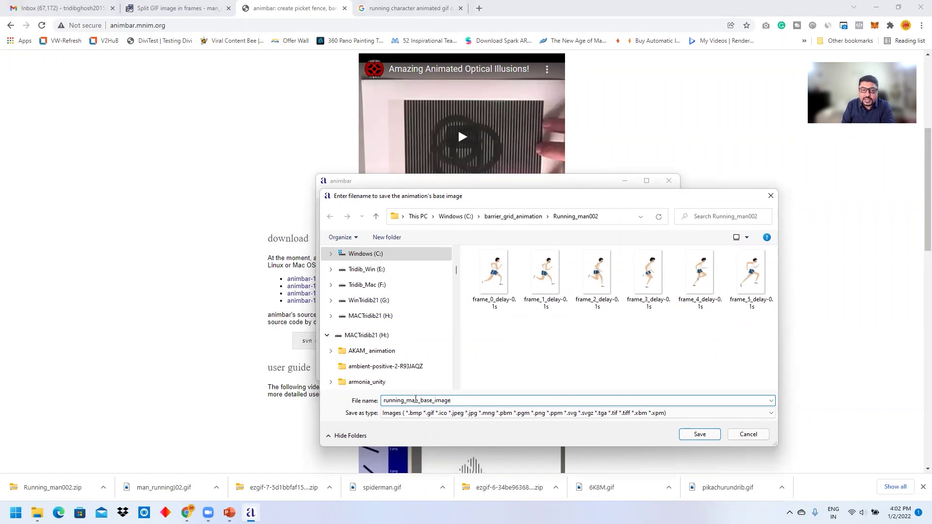
left_click(699, 434)
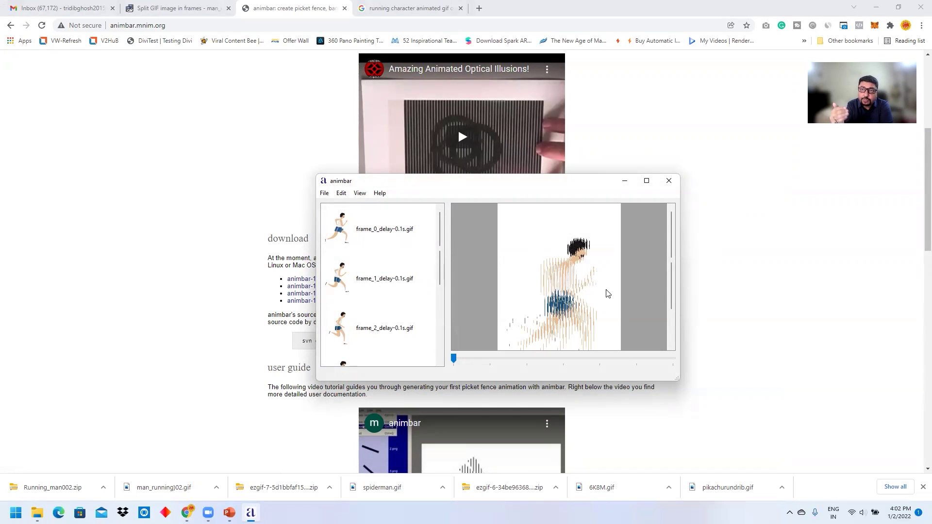
- Save the bar mask image as "running_man_bar_mask" in the Running_man002 folder
left_click(342, 193)
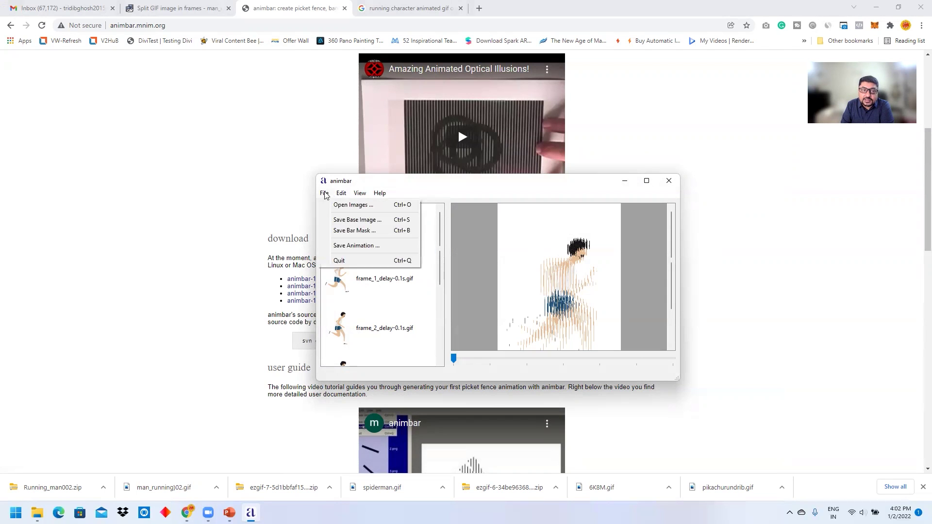
left_click(325, 194)
left_click(324, 194)
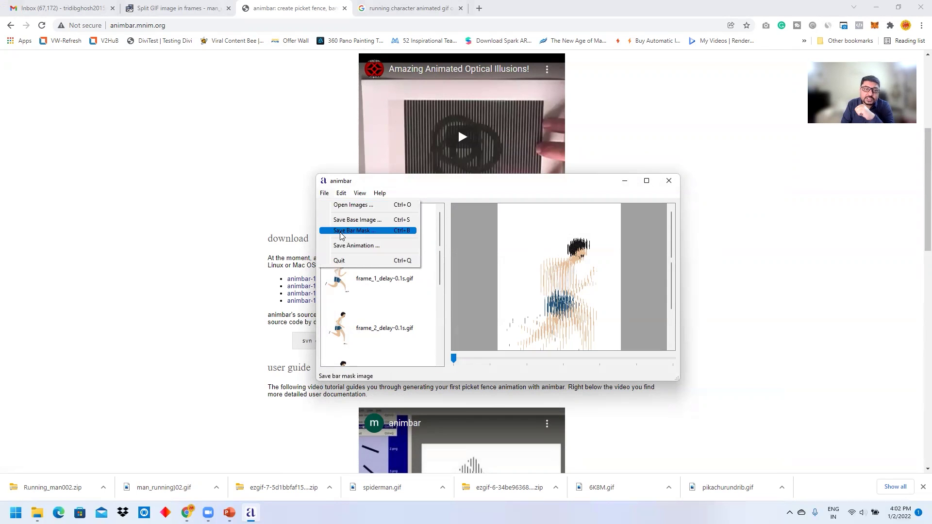
left_click(377, 232)
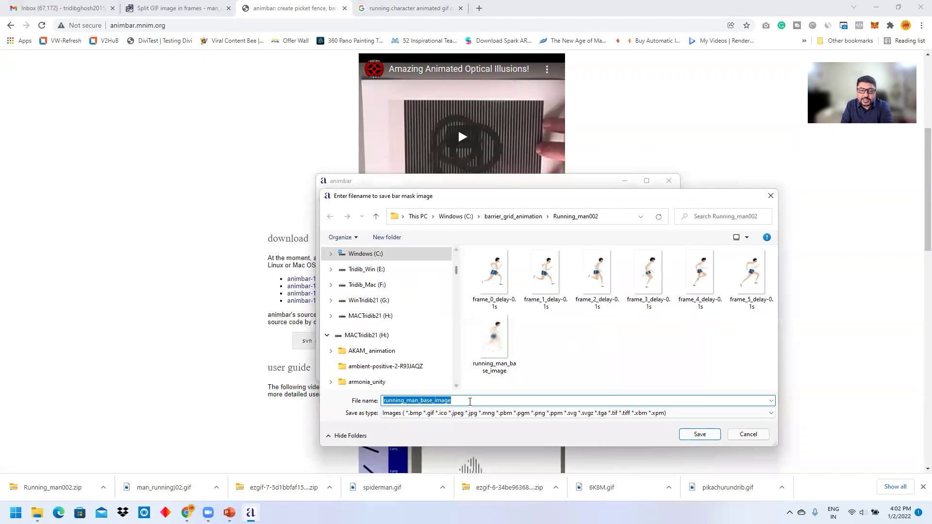
left_click_drag(452, 401, 422, 399)
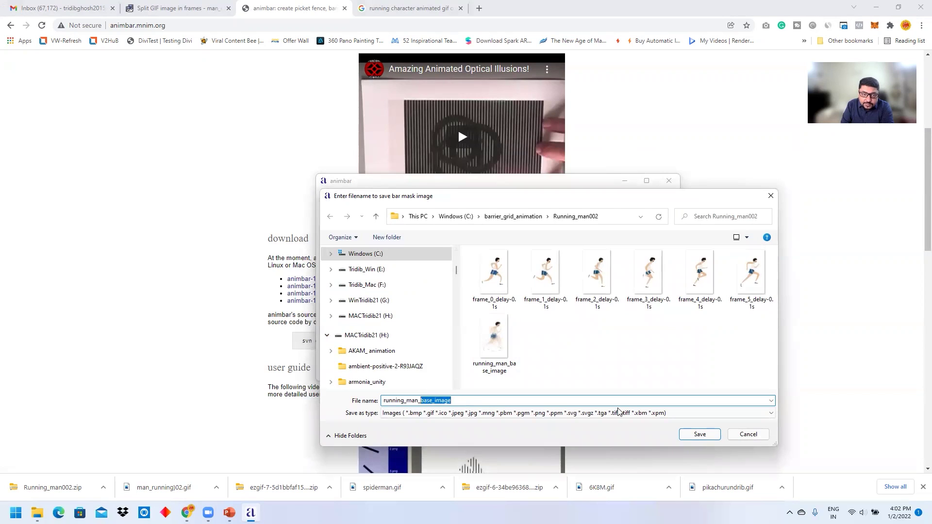
type("bar")
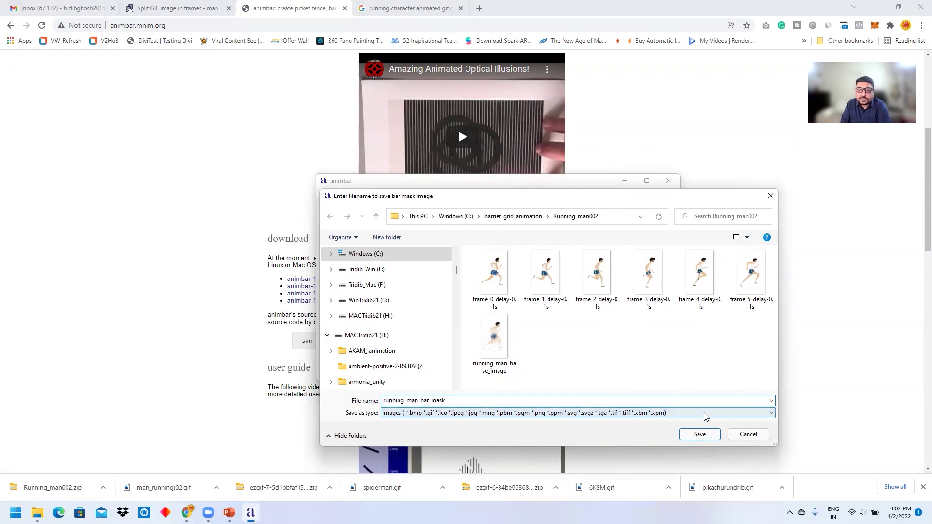
left_click(700, 436)
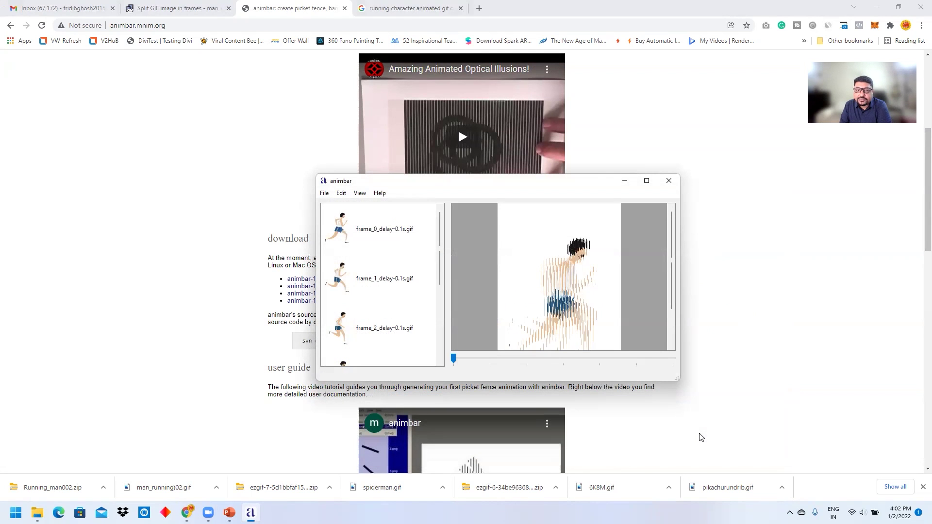
- Switch to PowerPoint and insert running_man_base_image from C:\barrier_grid_animation\Running_man002 onto the blank slide
left_click(624, 181)
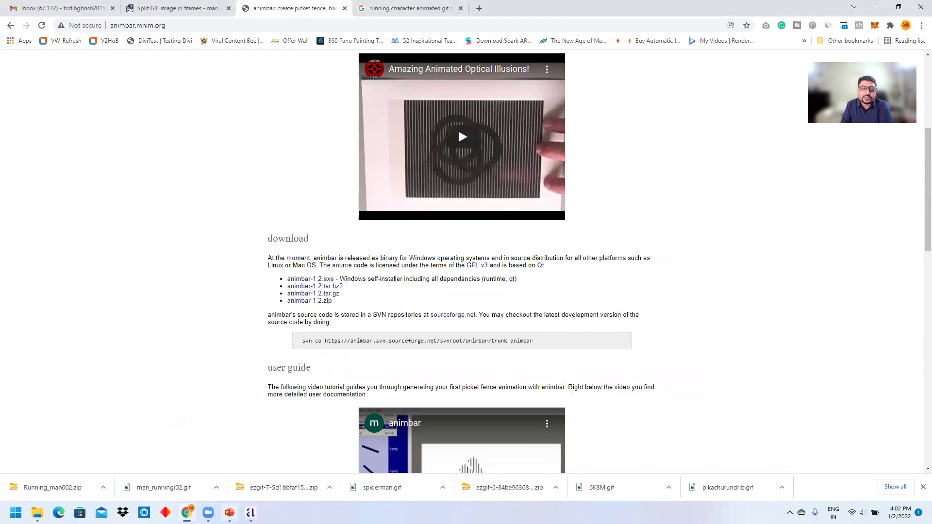
left_click(229, 513)
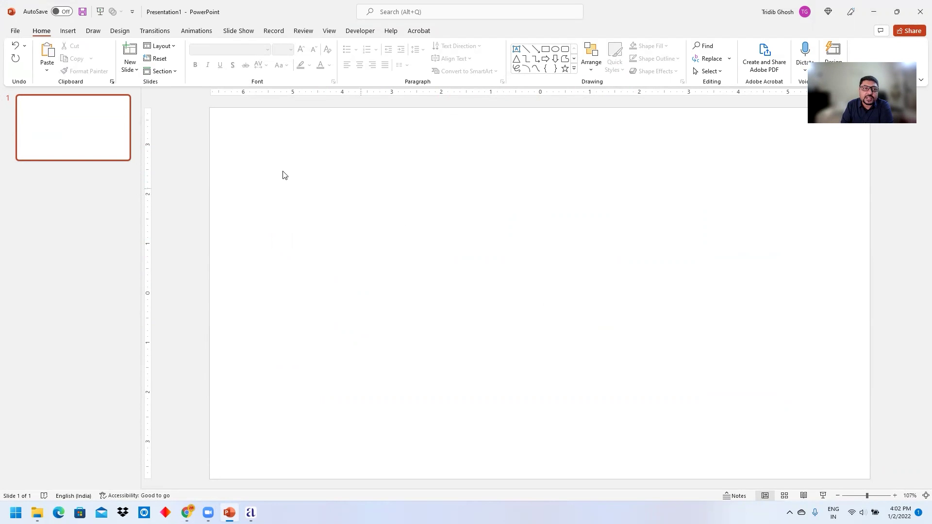
left_click(68, 31)
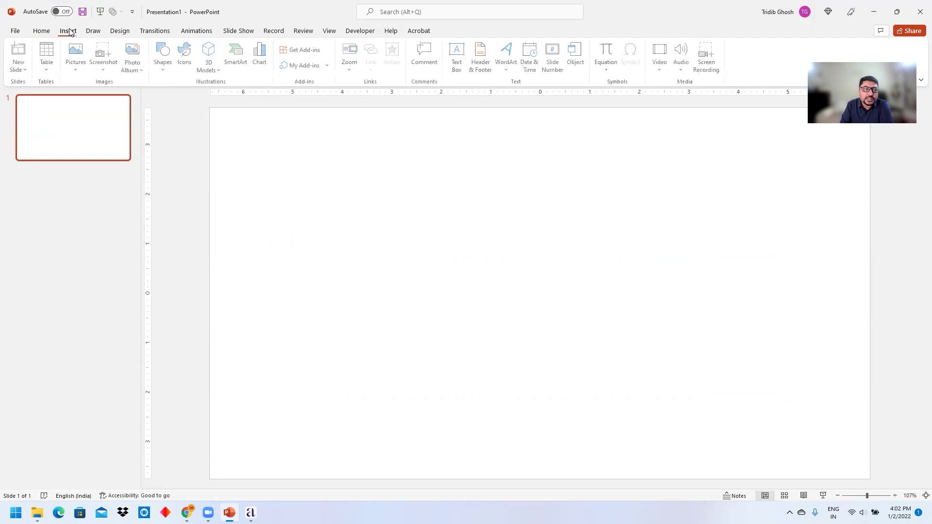
left_click(76, 56)
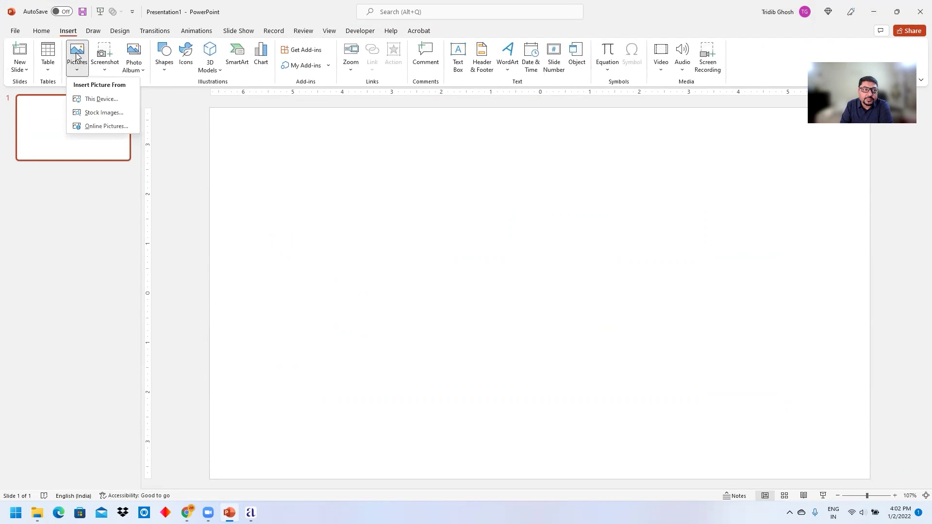
left_click(96, 100)
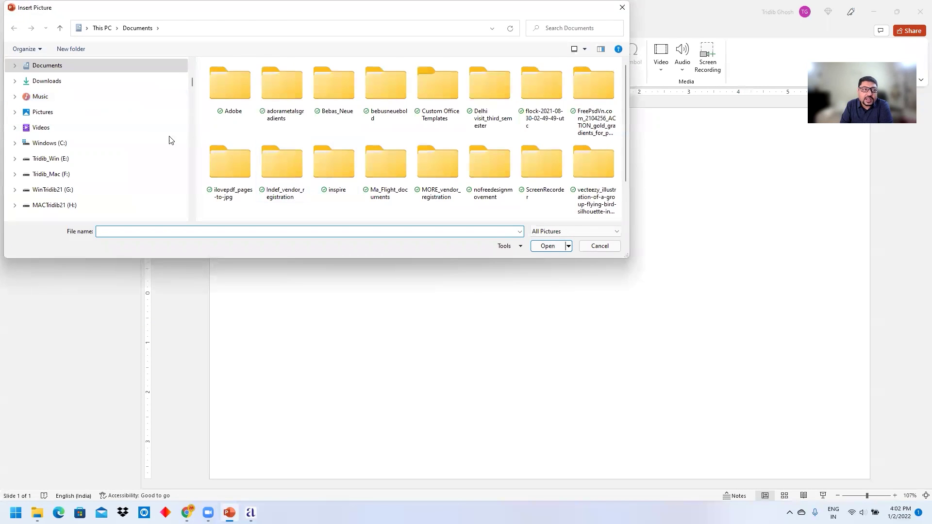
left_click(74, 144)
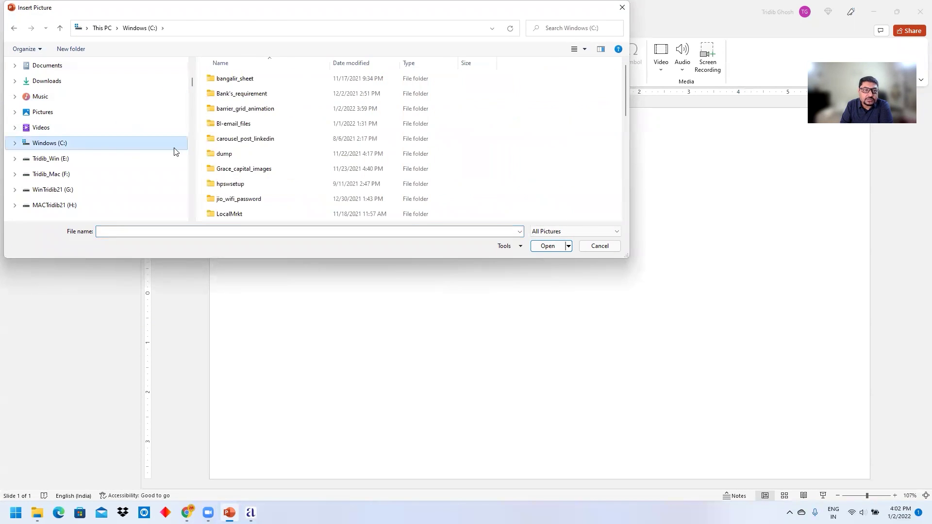
double_click(238, 109)
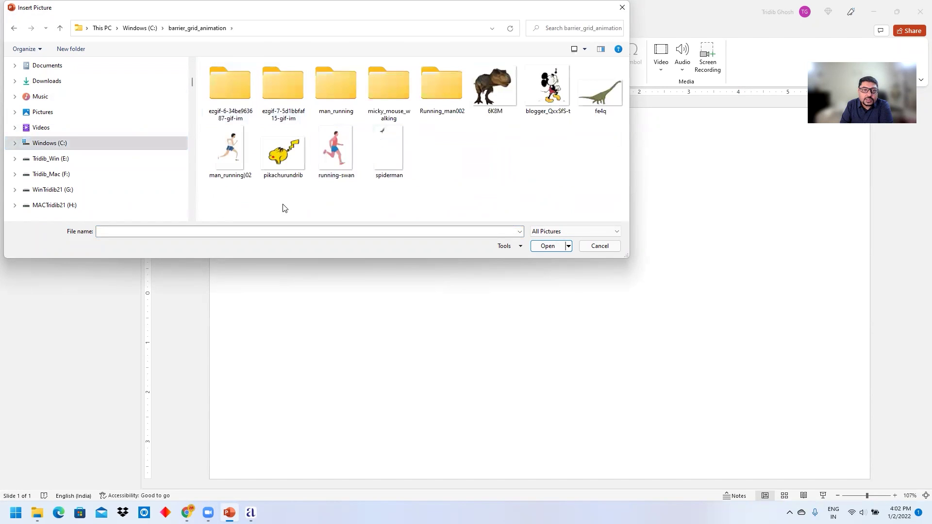
double_click(444, 91)
left_click(607, 83)
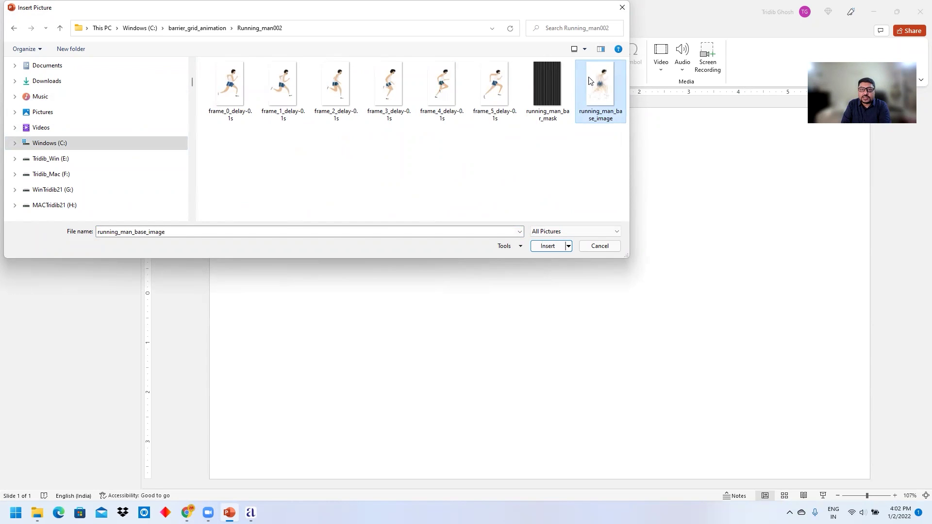
left_click(546, 246)
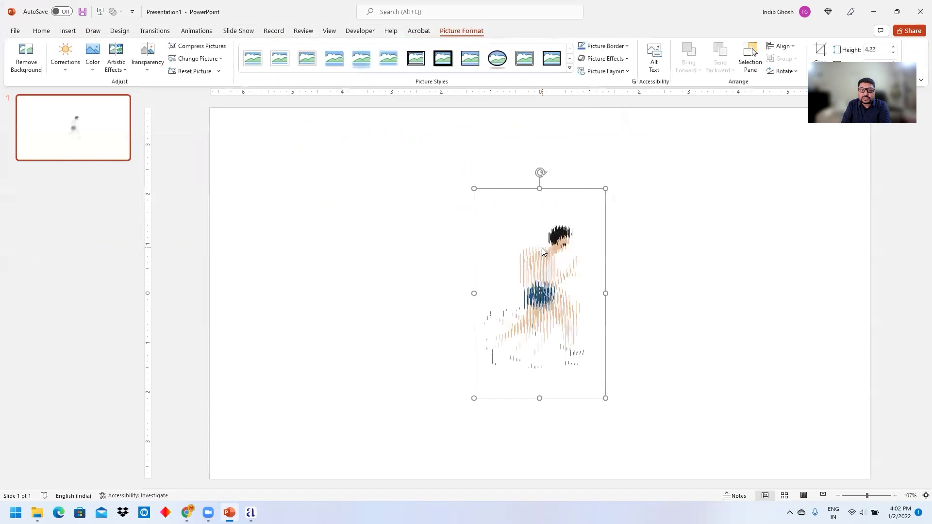
- Insert running_man_bar_mask from the Running_man002 folder onto the same slide and dismiss the design suggestions
left_click(68, 31)
left_click(77, 58)
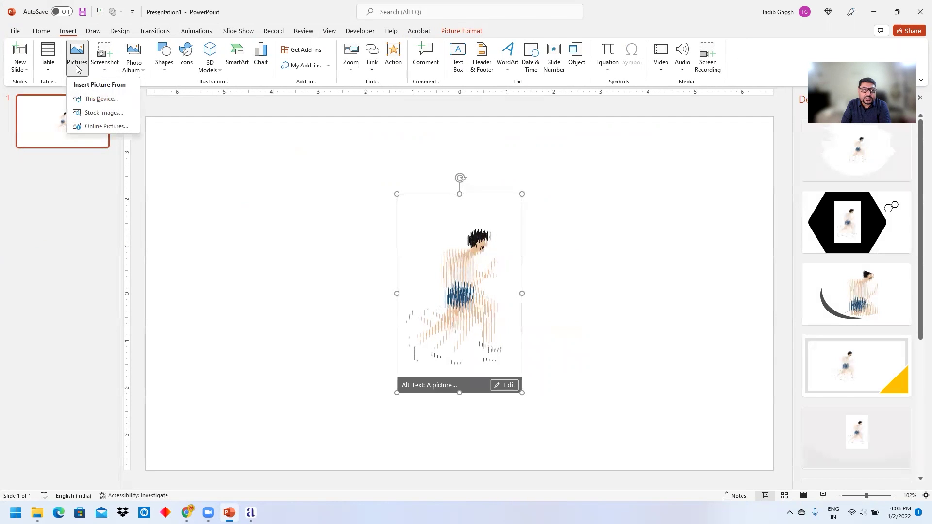
left_click(90, 100)
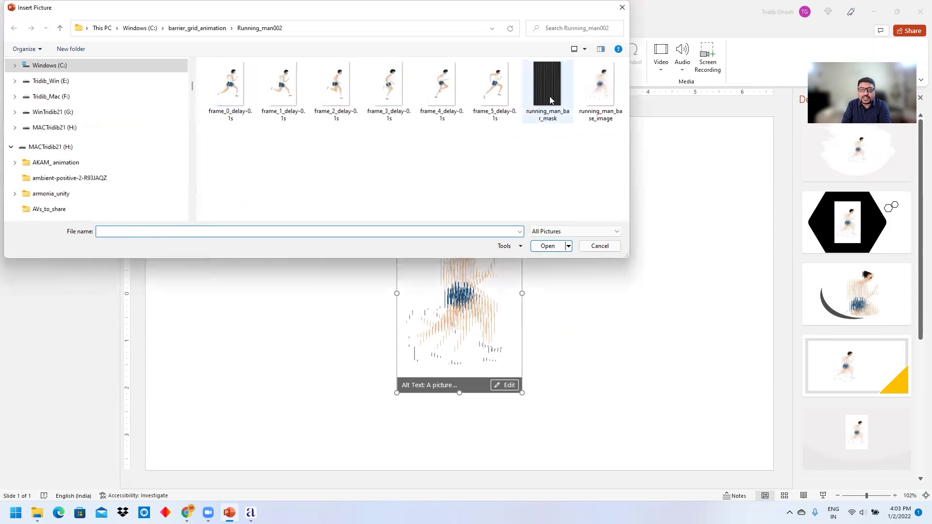
left_click(550, 99)
left_click(547, 246)
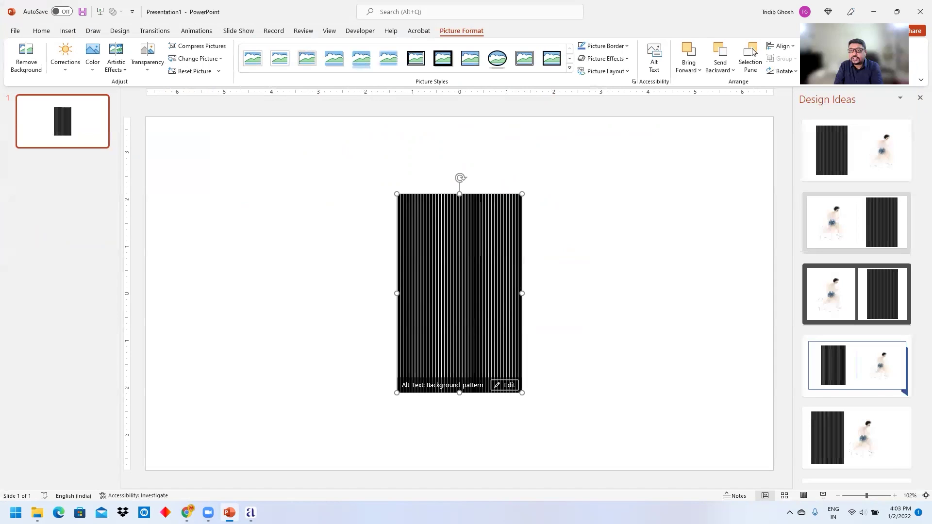
left_click(920, 99)
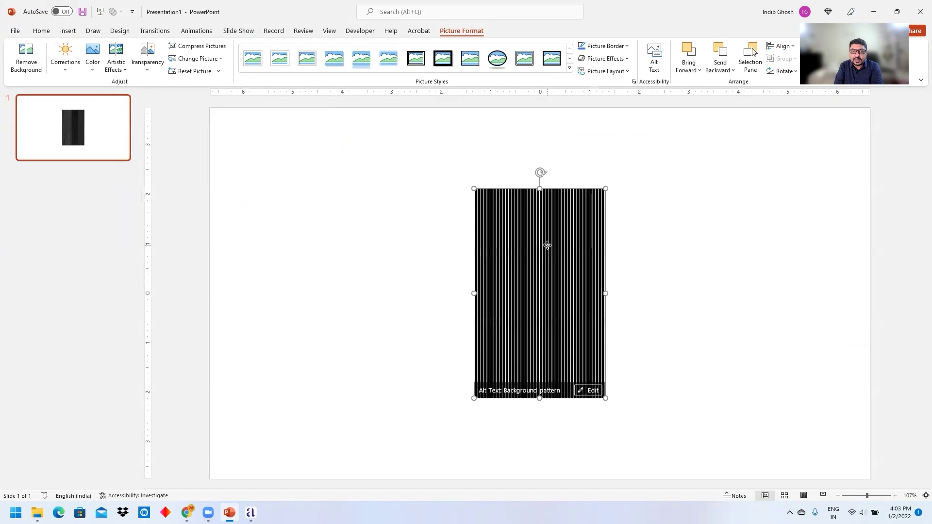
- Move the bar mask off the base image so it sits beside the running man on his left
left_click_drag(546, 246, 389, 243)
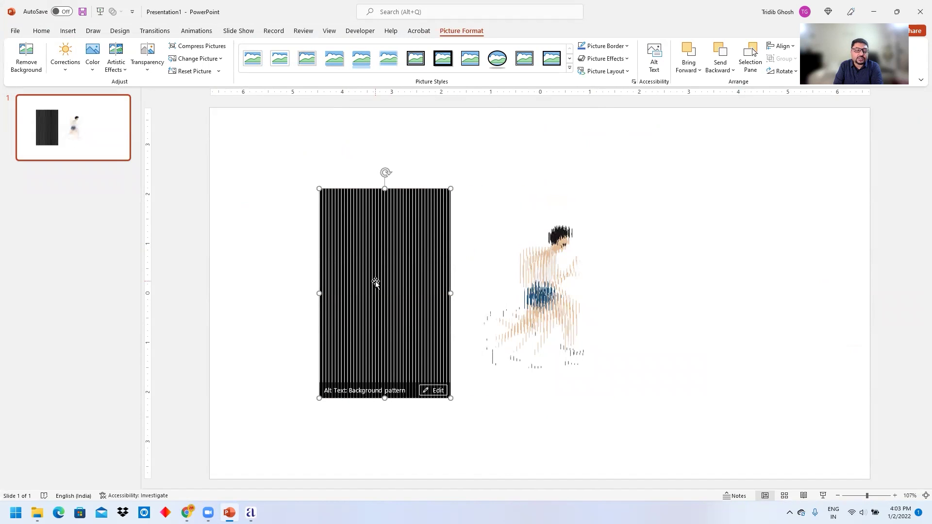
mouse_move(406, 297)
left_mouse_down()
mouse_move(588, 280)
mouse_move(561, 309)
mouse_move(412, 302)
left_mouse_up()
key("Right")
key("Right")
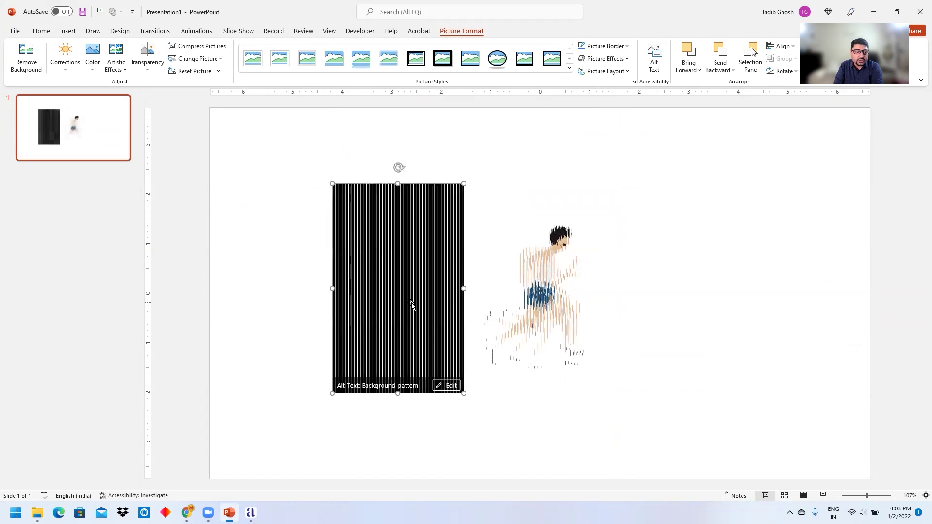
- Try to make the gaps between the bar mask's black strips transparent, and undo the colour change
scroll(412, 302, "up", 5)
scroll(412, 302, "up", 2)
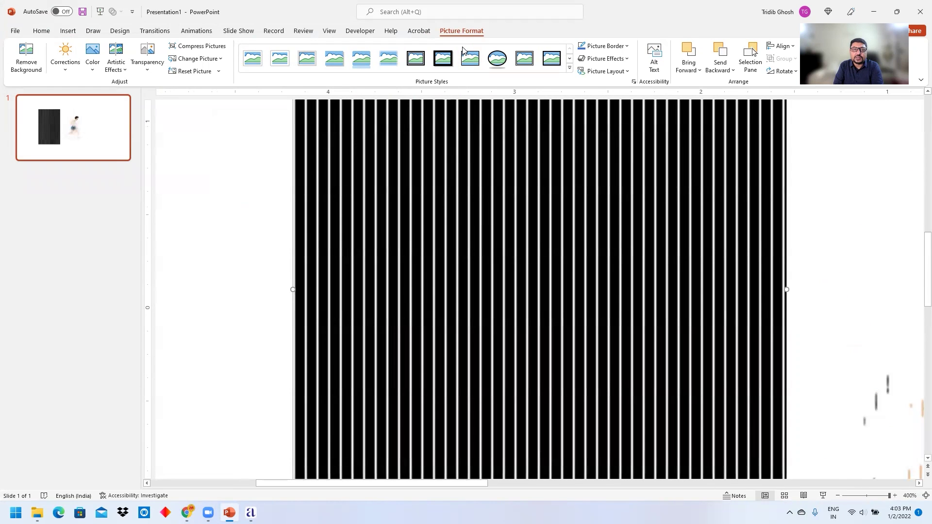
left_click(93, 73)
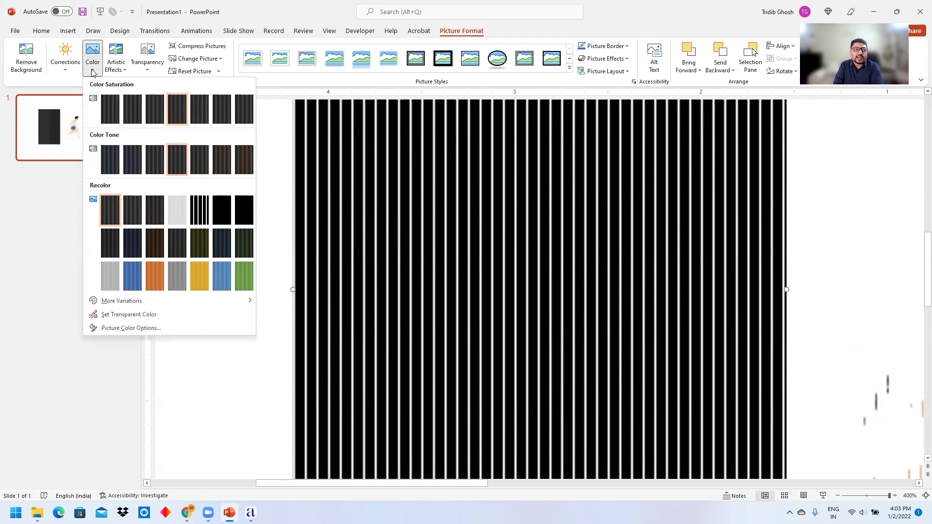
left_click(123, 319)
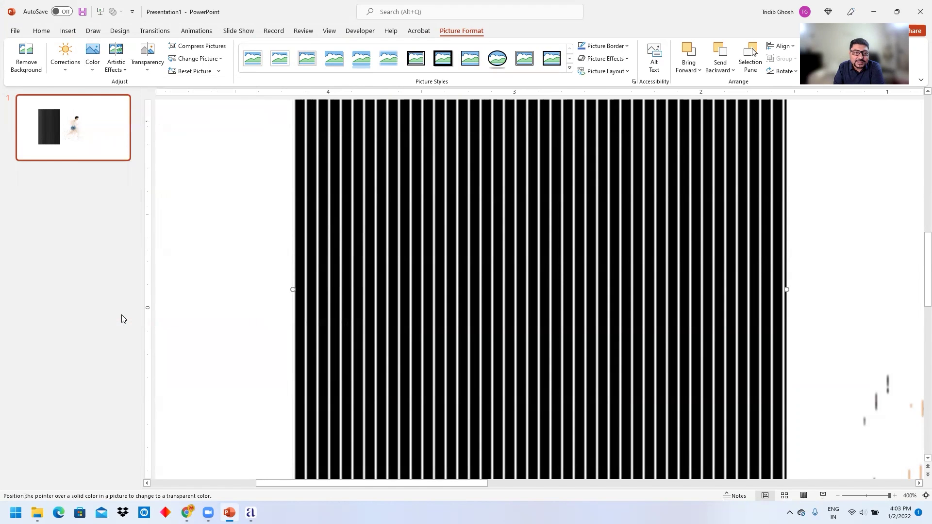
left_click(307, 320)
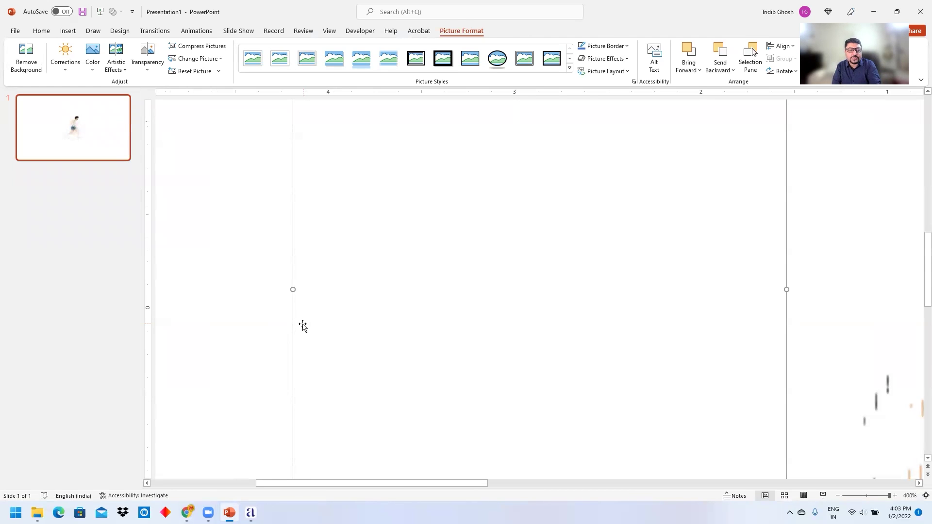
key("ctrl+z")
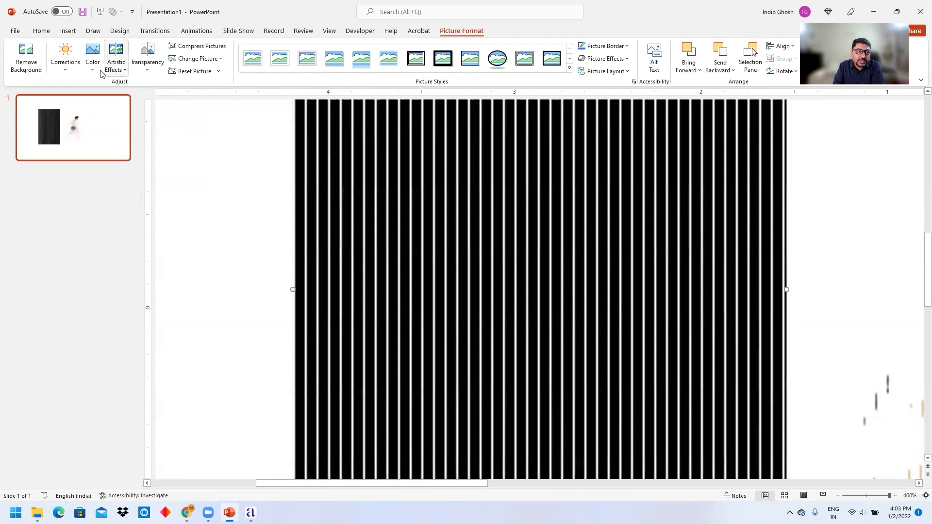
- Set the white colour between the bar mask's black strips as transparent
left_click(95, 68)
left_click(128, 317)
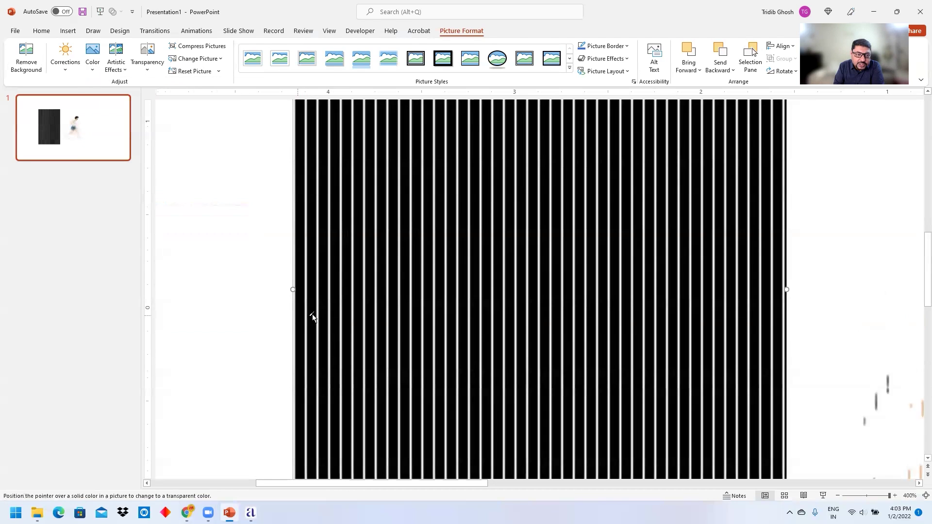
left_click(306, 328)
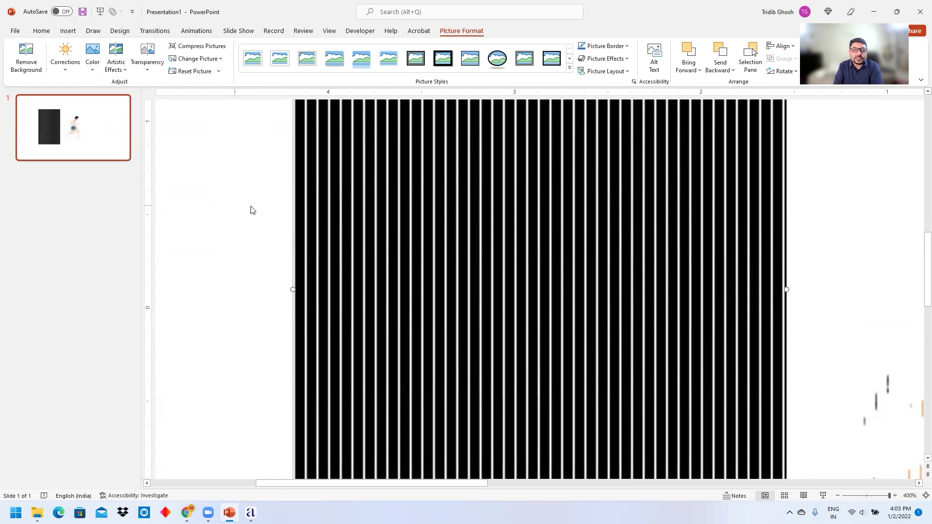
scroll(251, 210, "down", 10)
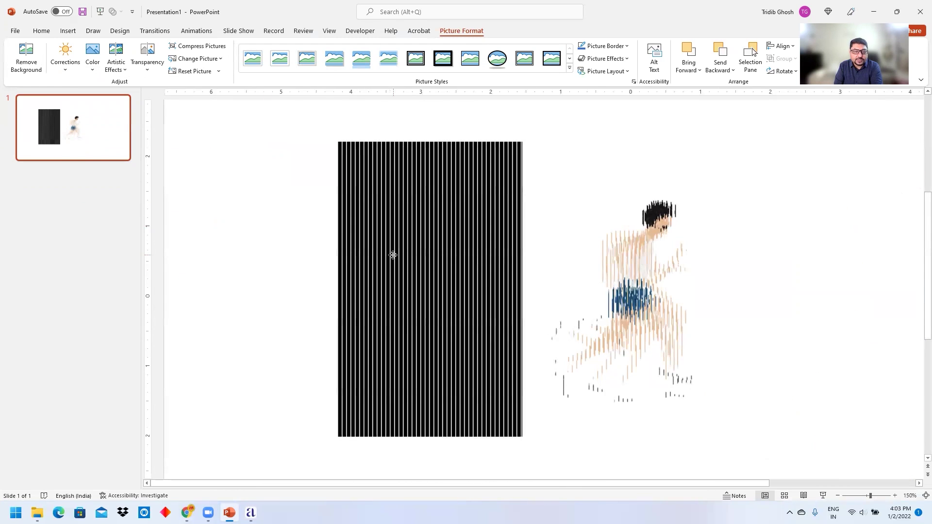
- Slide the bar mask across the running man to check the illusion, and return it to the left of the figure
left_click_drag(394, 255, 329, 253)
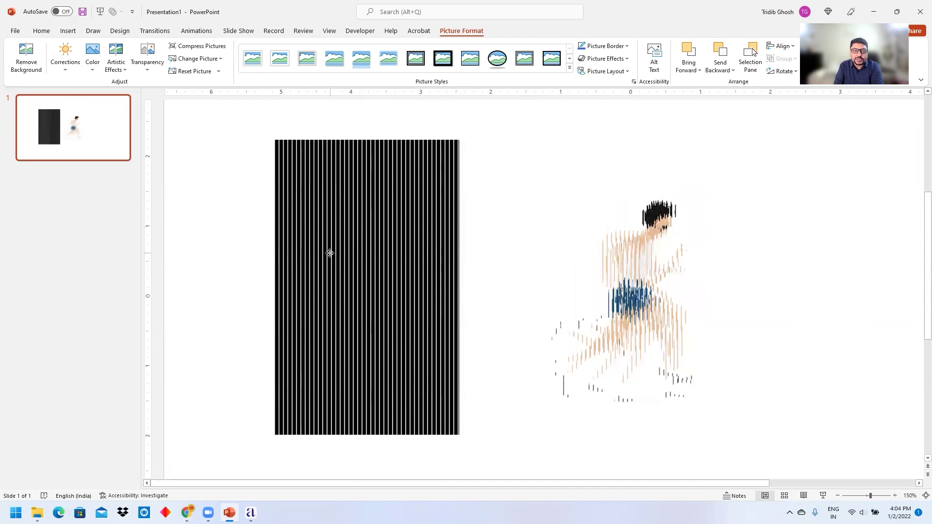
left_click(461, 202)
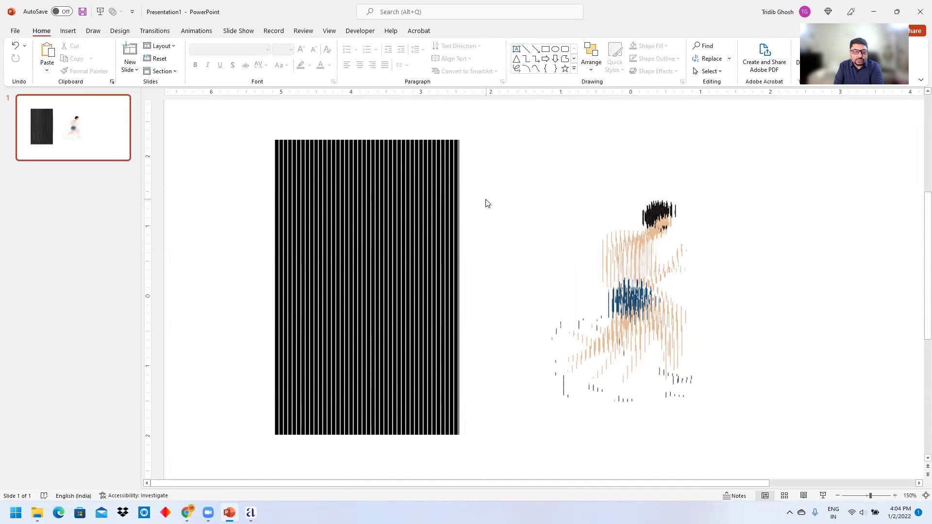
left_click(368, 273)
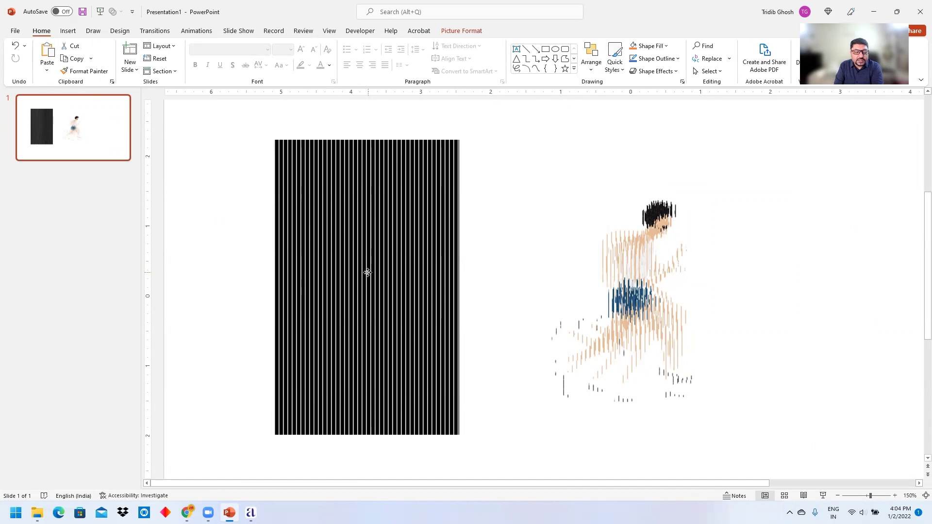
left_click_drag(368, 273, 589, 268)
left_click_drag(538, 269, 372, 269)
- Move the running man image closer to the bar mask and shift the mask slightly toward the figure
left_click_drag(633, 280, 592, 275)
left_click(737, 238)
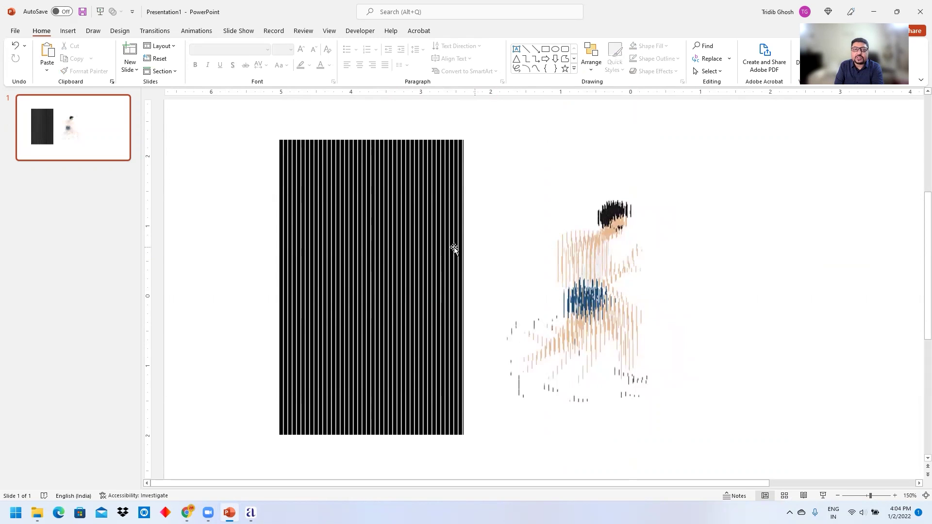
left_click_drag(418, 249, 395, 263)
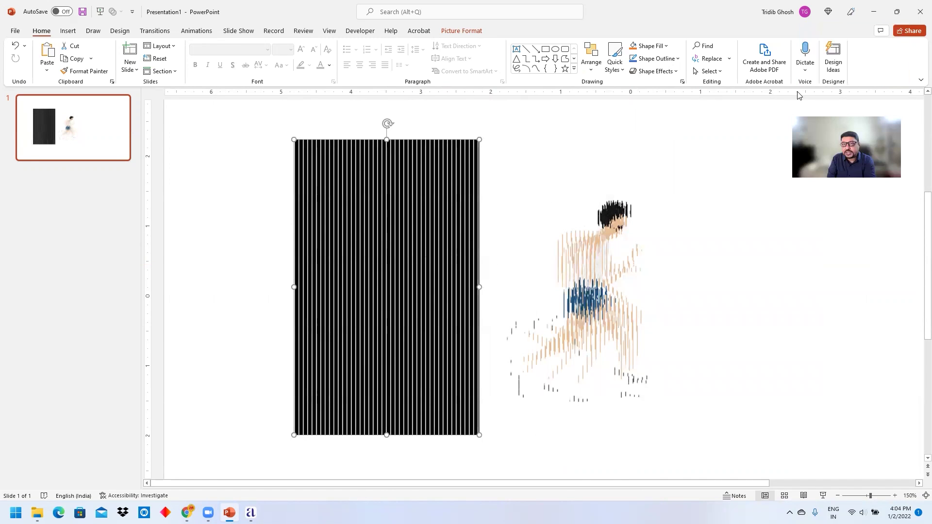
- Apply a Lines motion path carrying the bar mask rightward past the running man, and preview it in the slide show
left_click(191, 32)
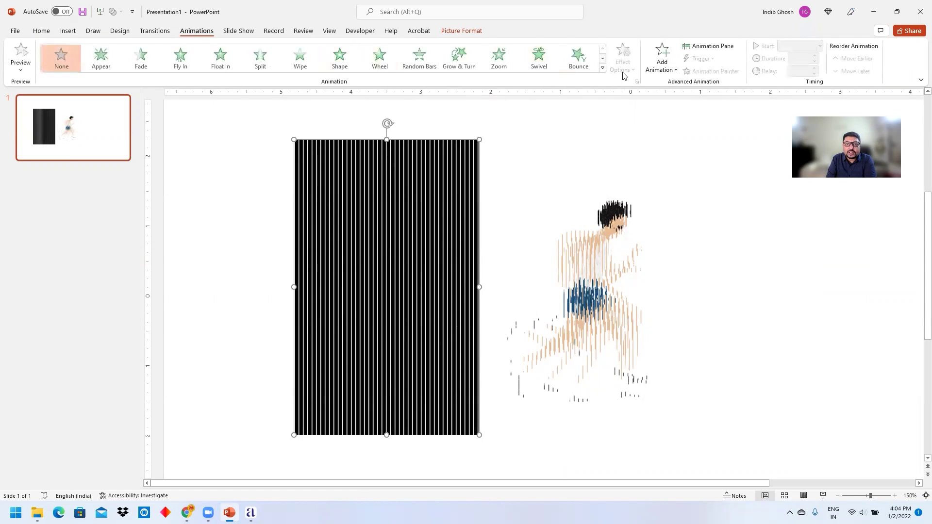
left_click(603, 70)
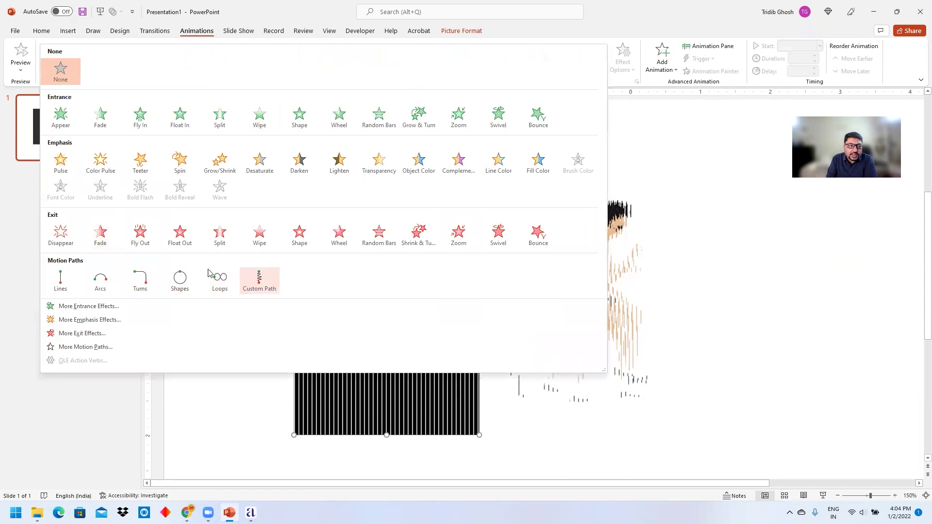
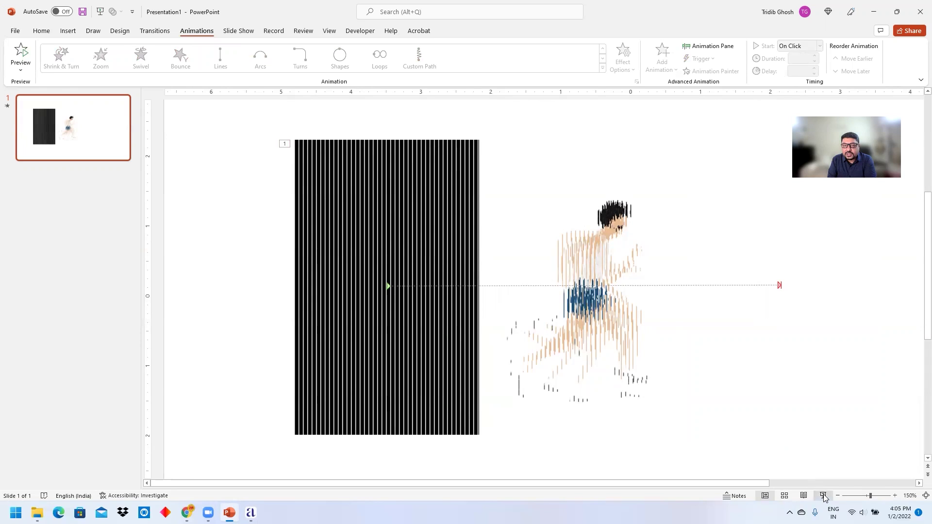
left_click(644, 350)
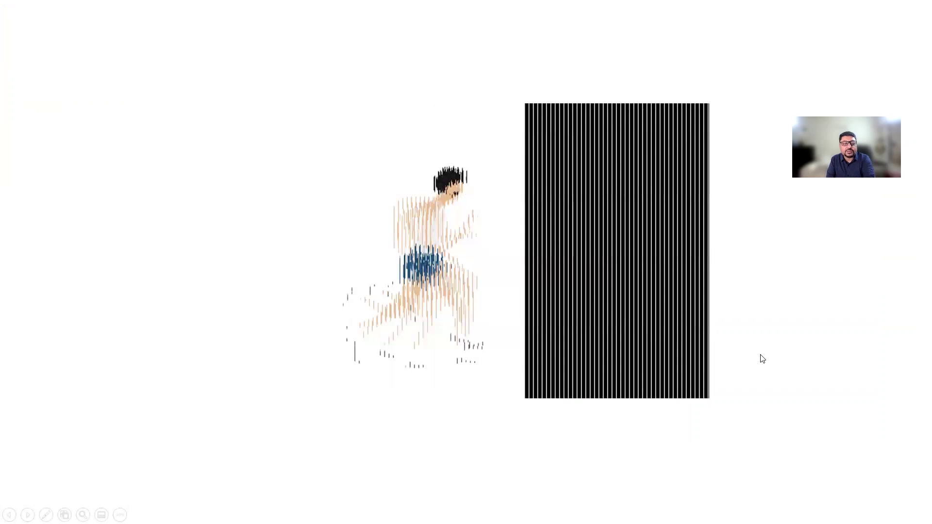
key("Escape")
- Set the duration of the bar mask's motion path animation to 24 seconds
left_click(425, 229)
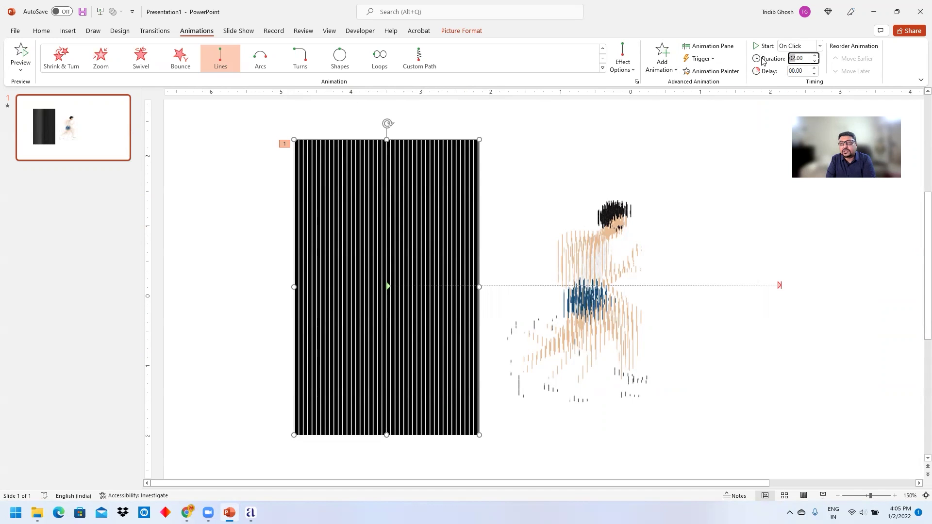
type("24")
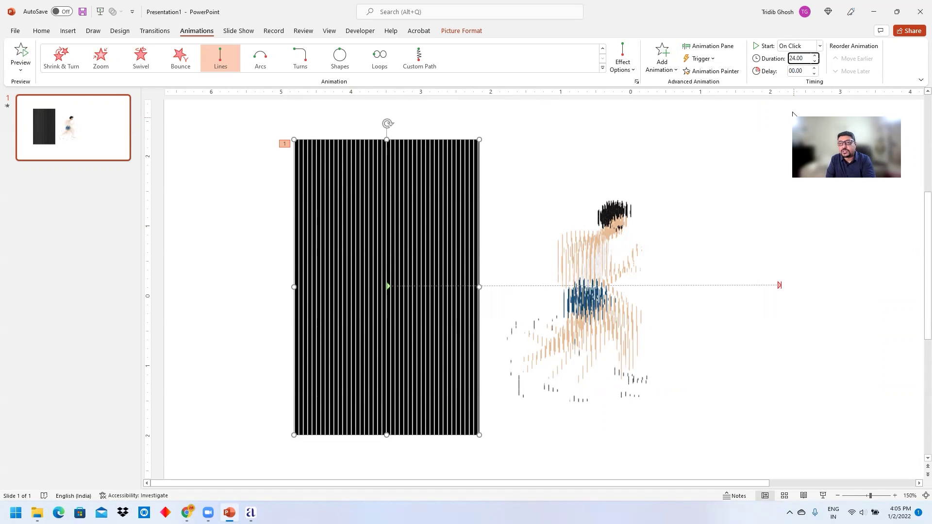
left_click(722, 165)
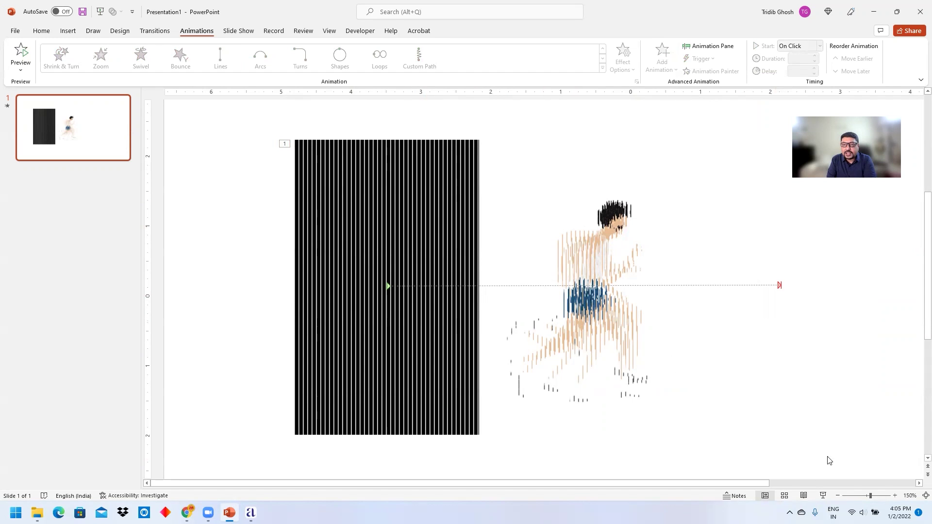
- Set the bar mask's motion path animation to start With Previous
left_click(475, 162)
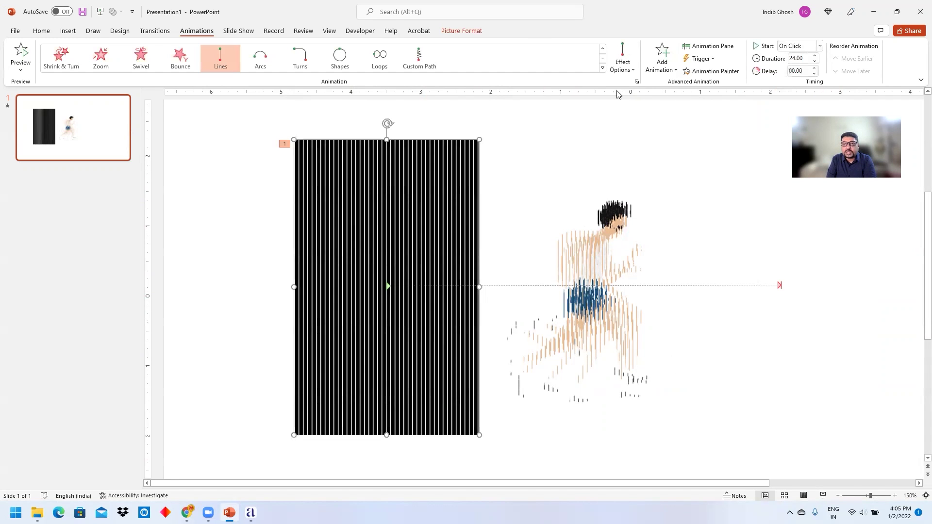
left_click(713, 47)
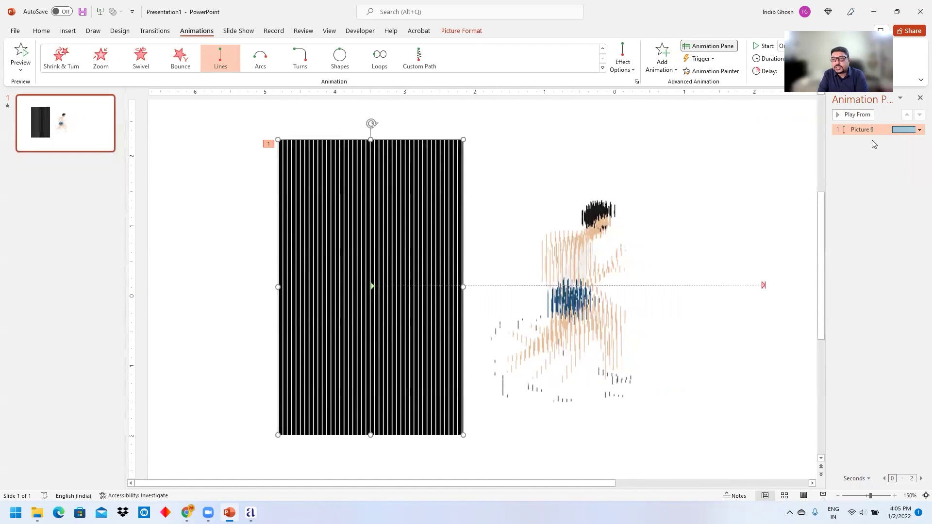
right_click(873, 129)
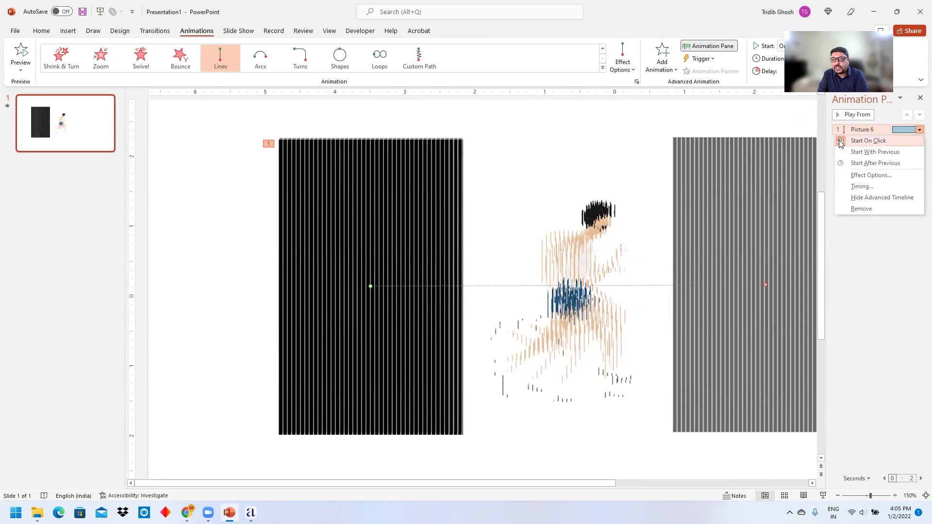
left_click(875, 152)
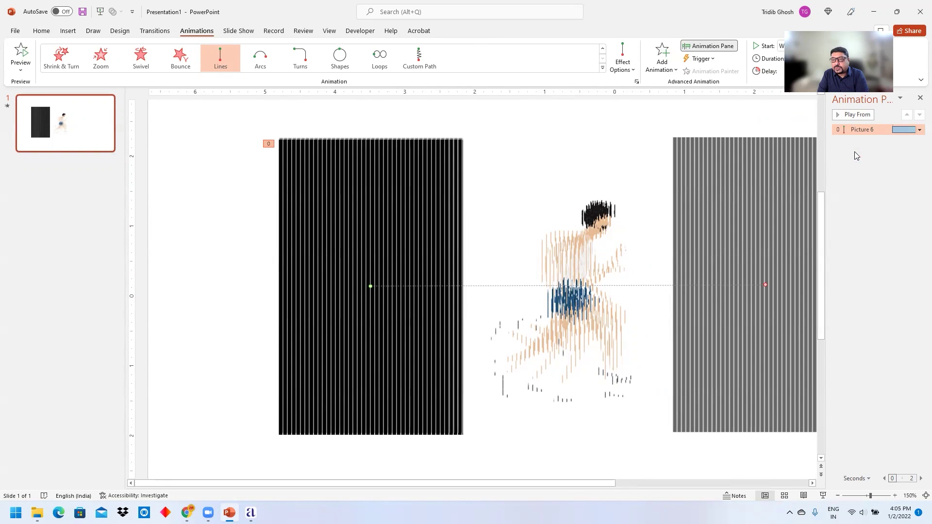
- Set the motion path's smooth start and smooth end to 0 seconds, and play the animation in the slide show
right_click(866, 131)
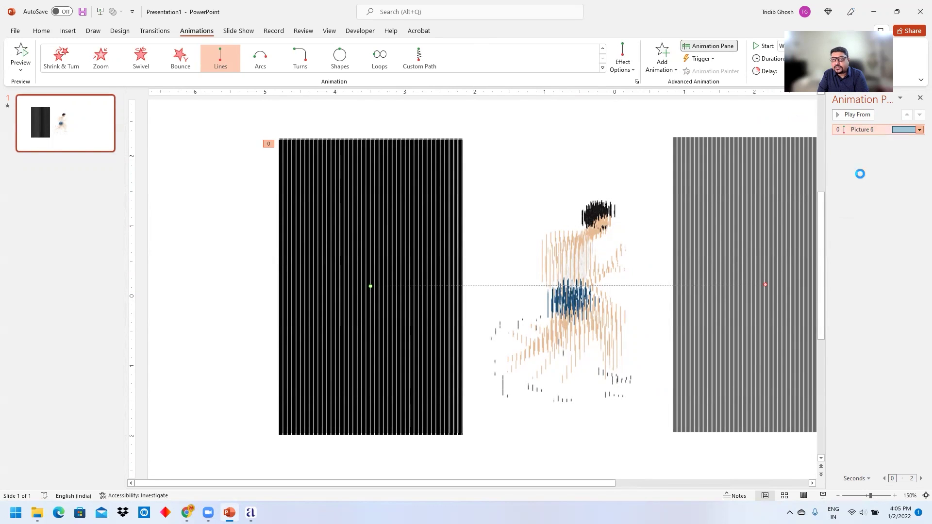
left_click(860, 175)
left_click_drag(455, 215, 432, 230)
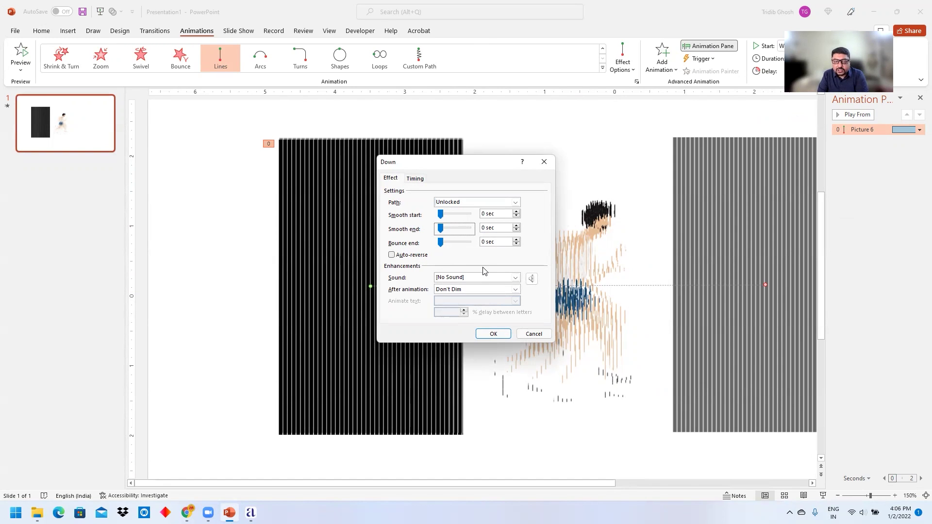
left_click(493, 335)
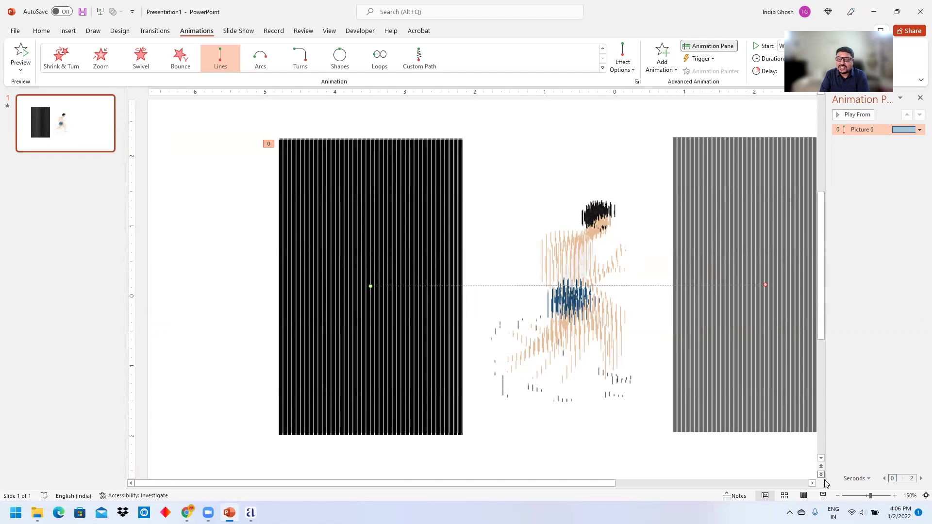
left_click(823, 496)
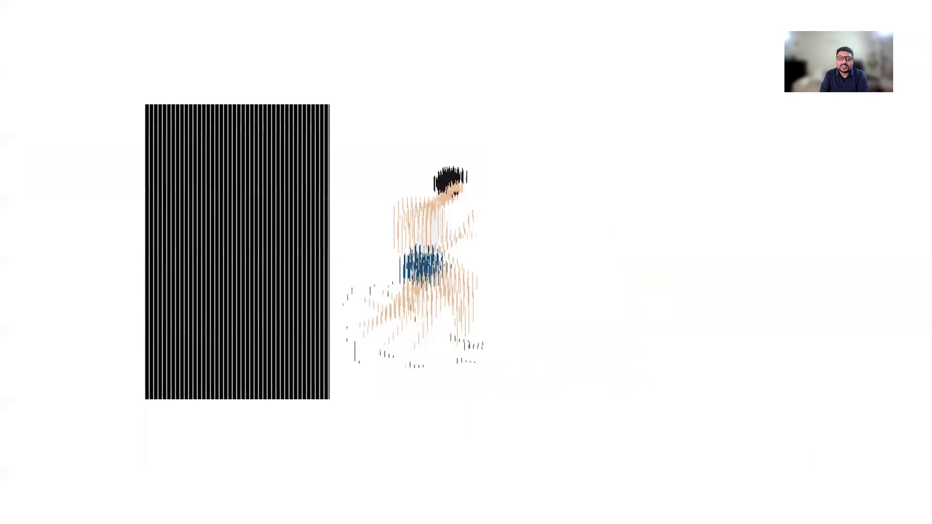